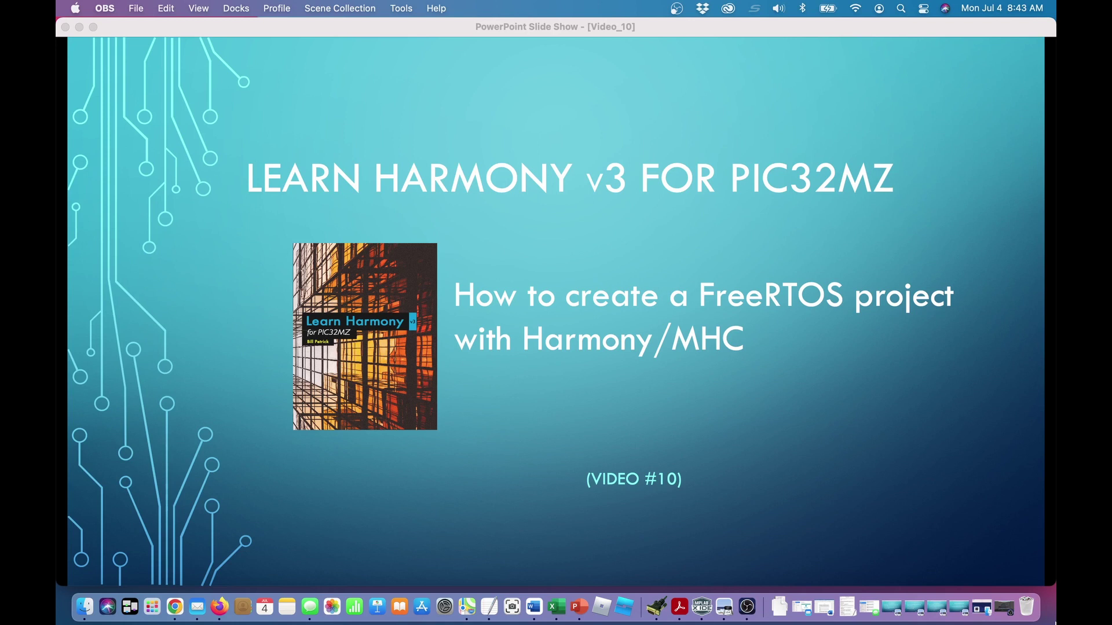
Advance the slideshow from the title slide to the source-code slide
click(808, 414)
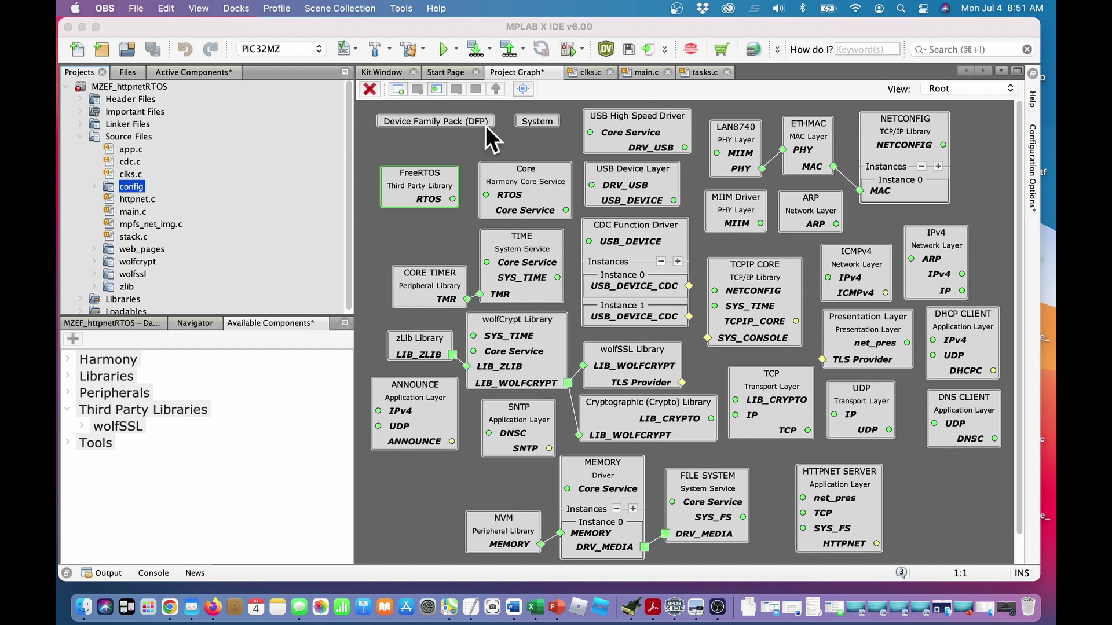
Review main.c and then tasks.c in the editor, scrolling to the end of tasks.c
click(646, 71)
scroll(617, 200, down, 5)
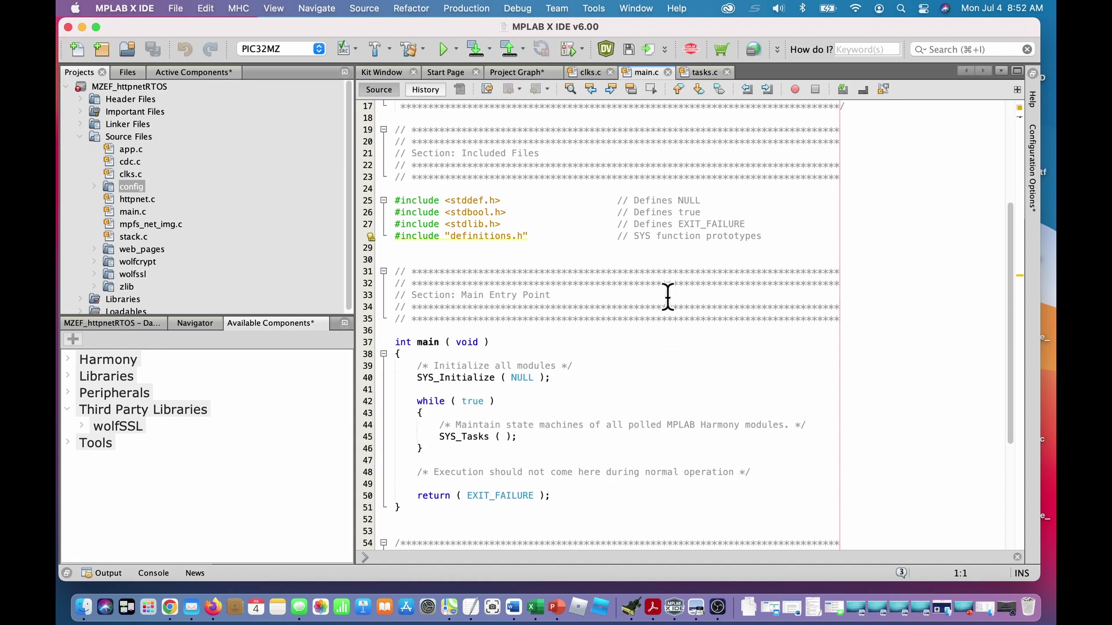
click(697, 71)
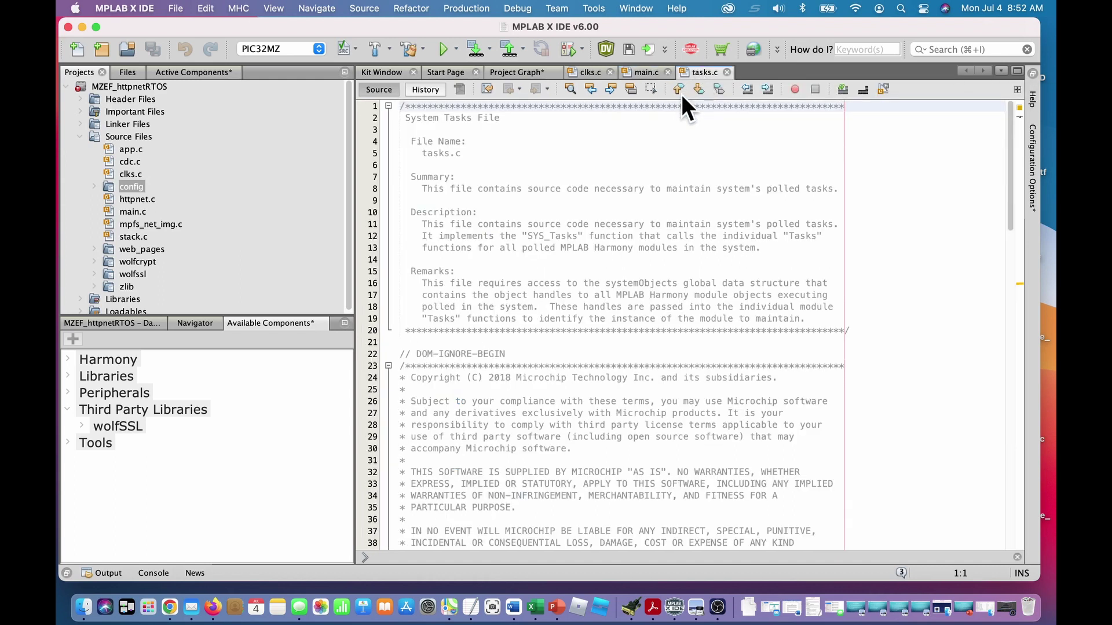
scroll(670, 188, down, 3)
scroll(626, 206, down, 9)
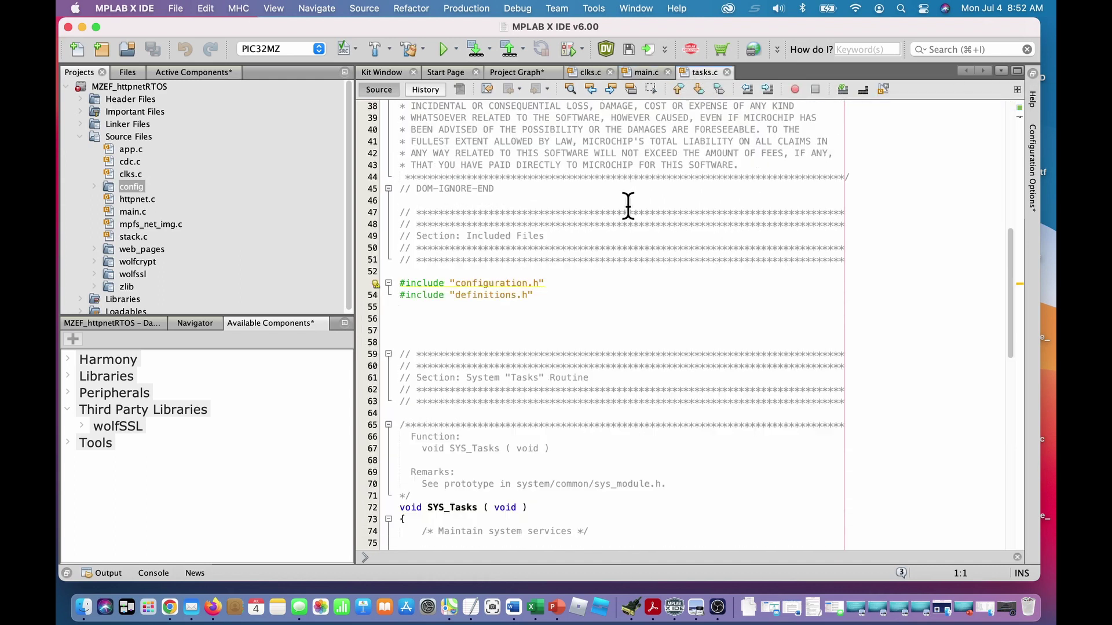
scroll(628, 207, down, 8)
scroll(627, 206, up, 2)
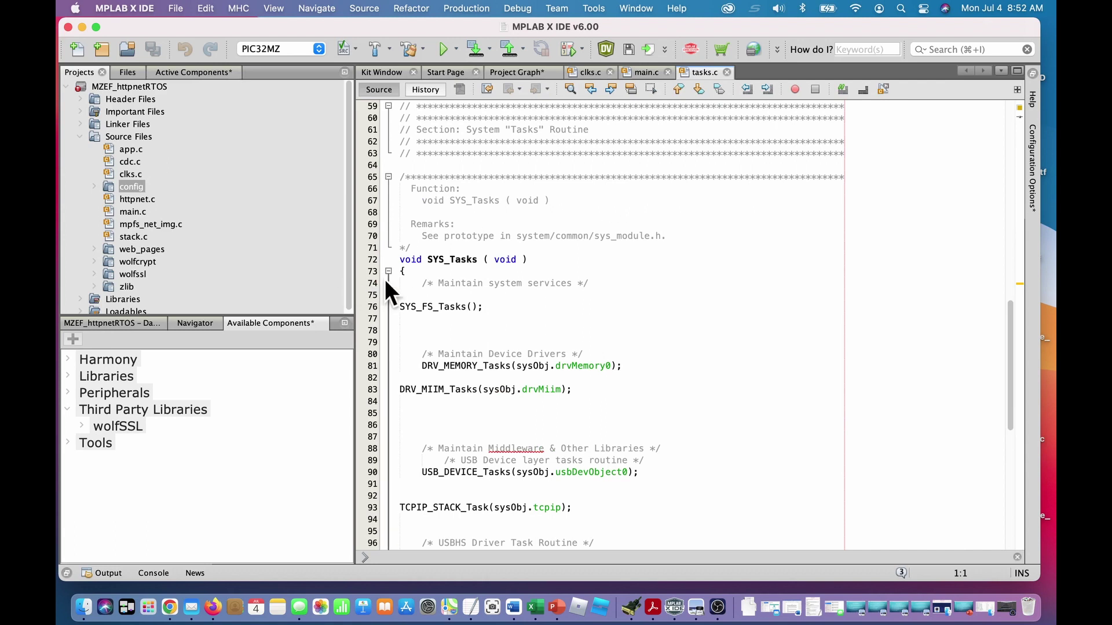
scroll(632, 284, down, 2)
scroll(565, 253, down, 1)
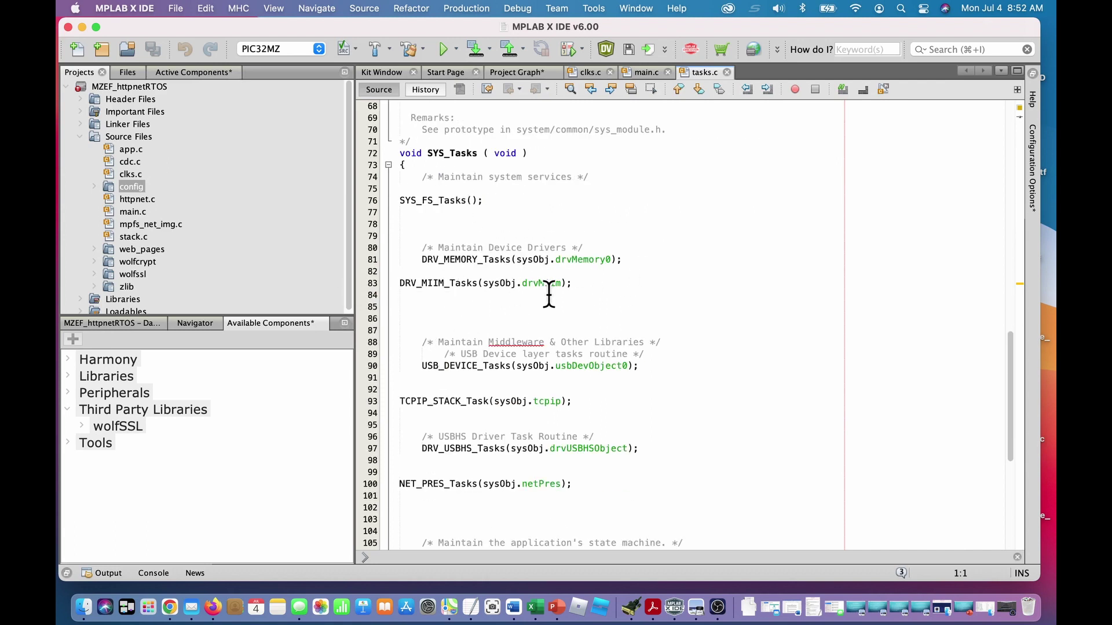
scroll(548, 295, down, 1)
scroll(556, 308, down, 1)
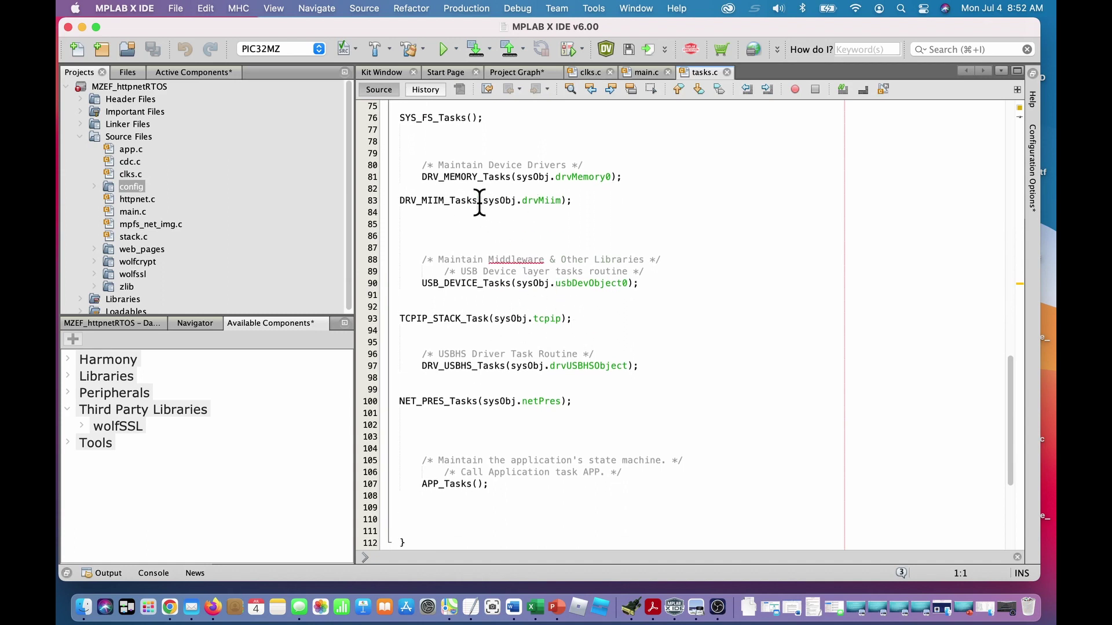
scroll(523, 240, down, 1)
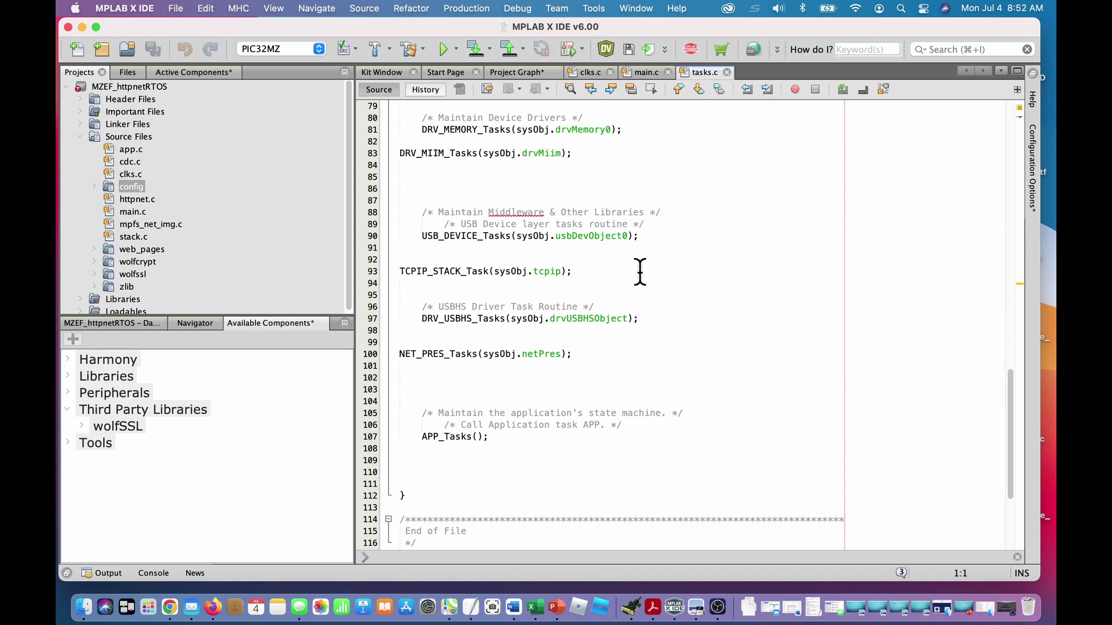
scroll(698, 279, down, 1)
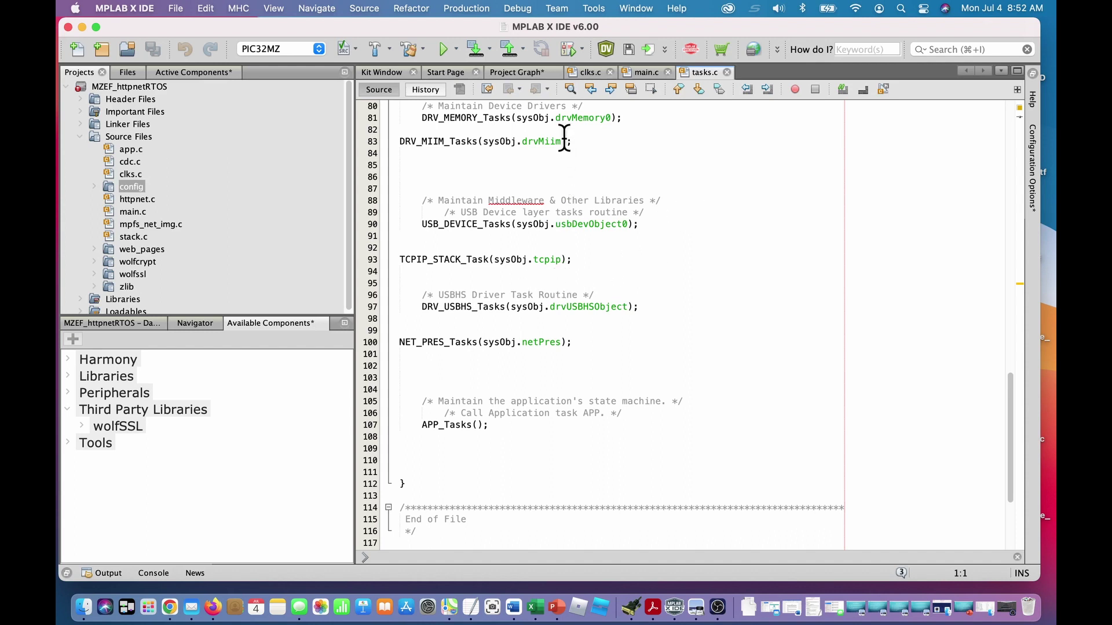
In FreeRTOS options set minimal stack 512, heap 128000, task notifications and time slicing off
click(503, 71)
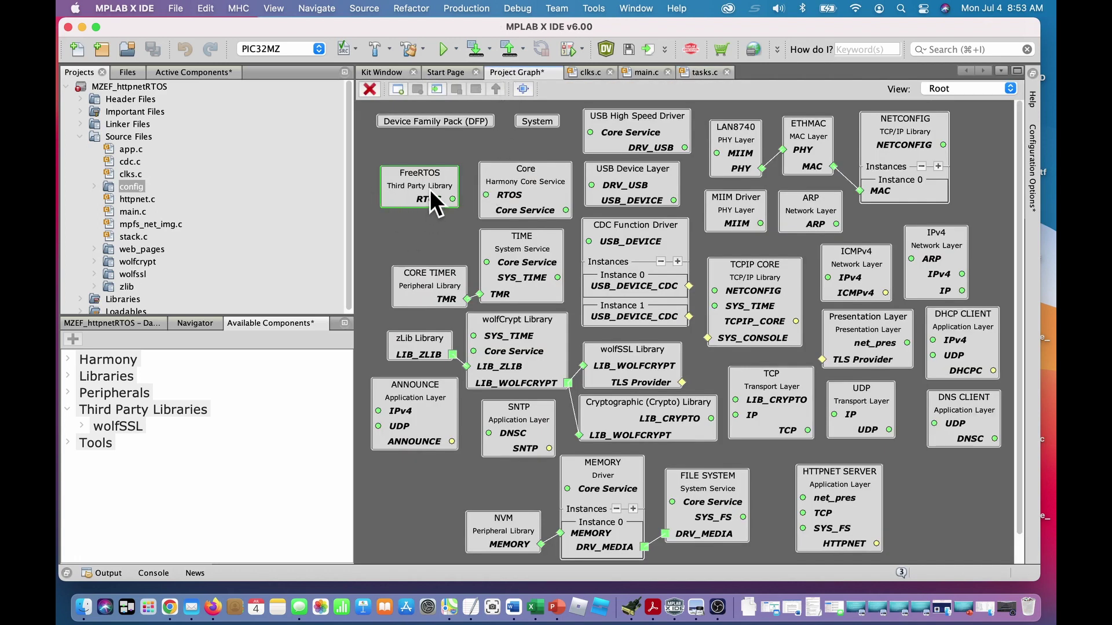
click(1029, 182)
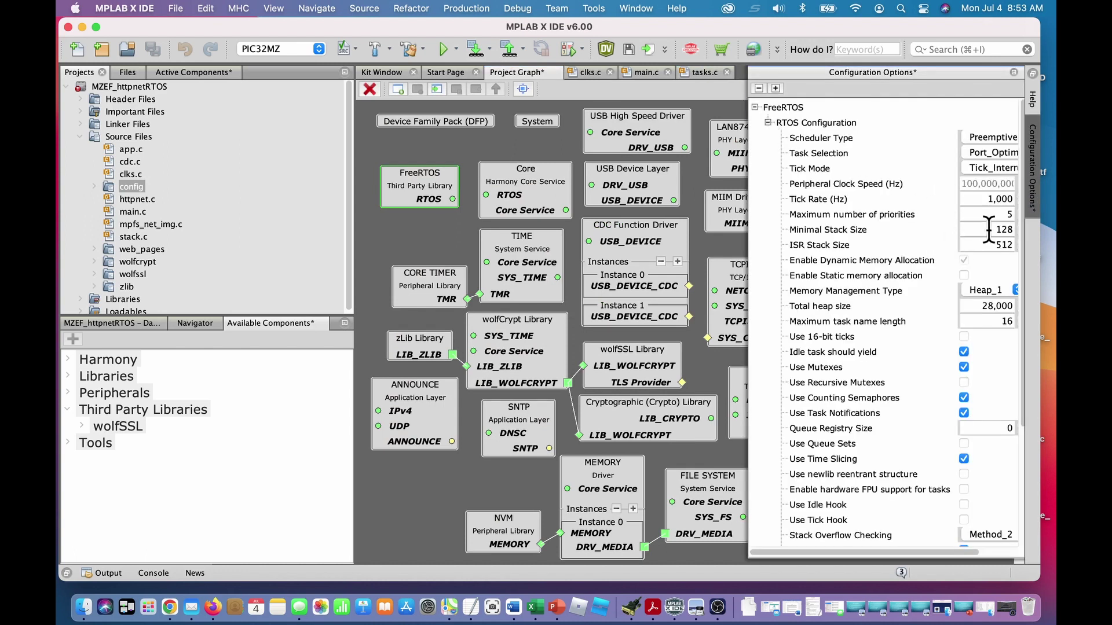
drag(991, 230, 1016, 228)
click(980, 307)
text(128,000)
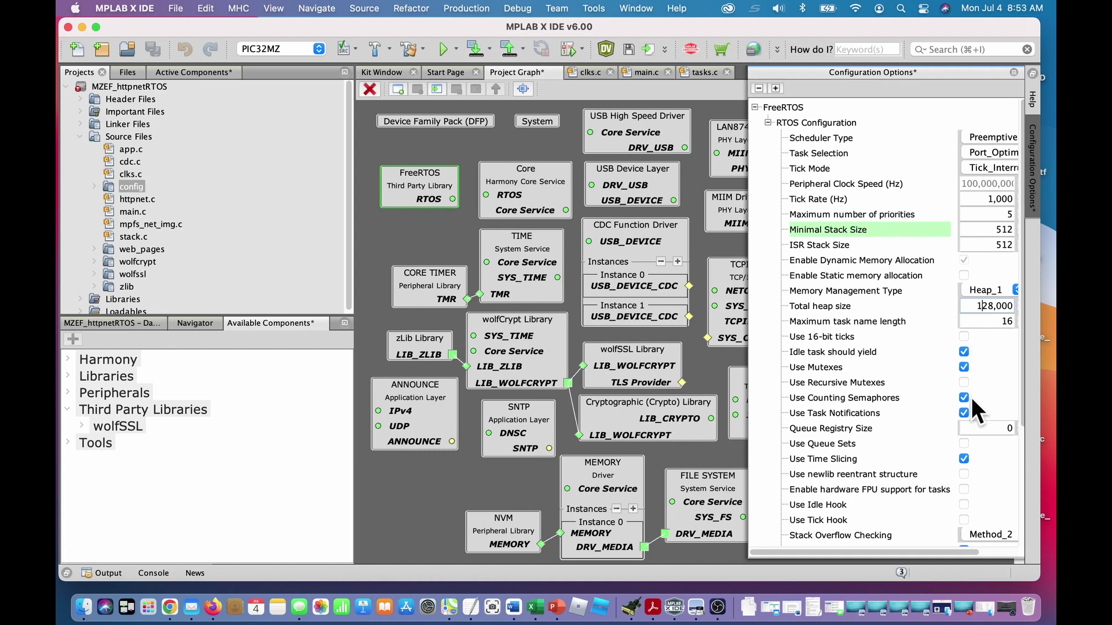
click(964, 412)
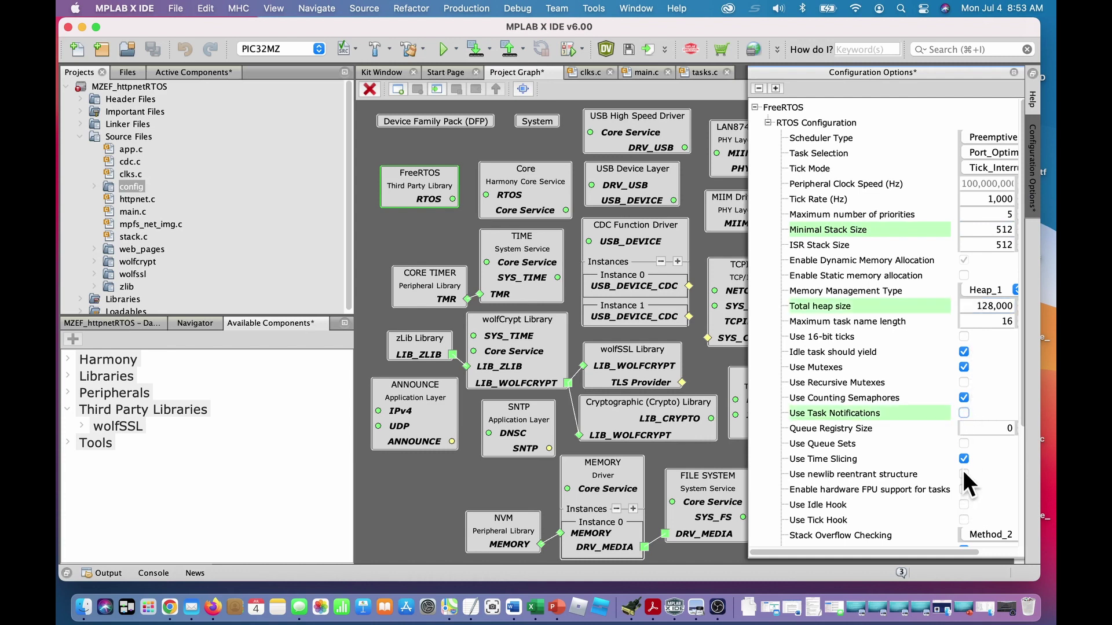
click(964, 458)
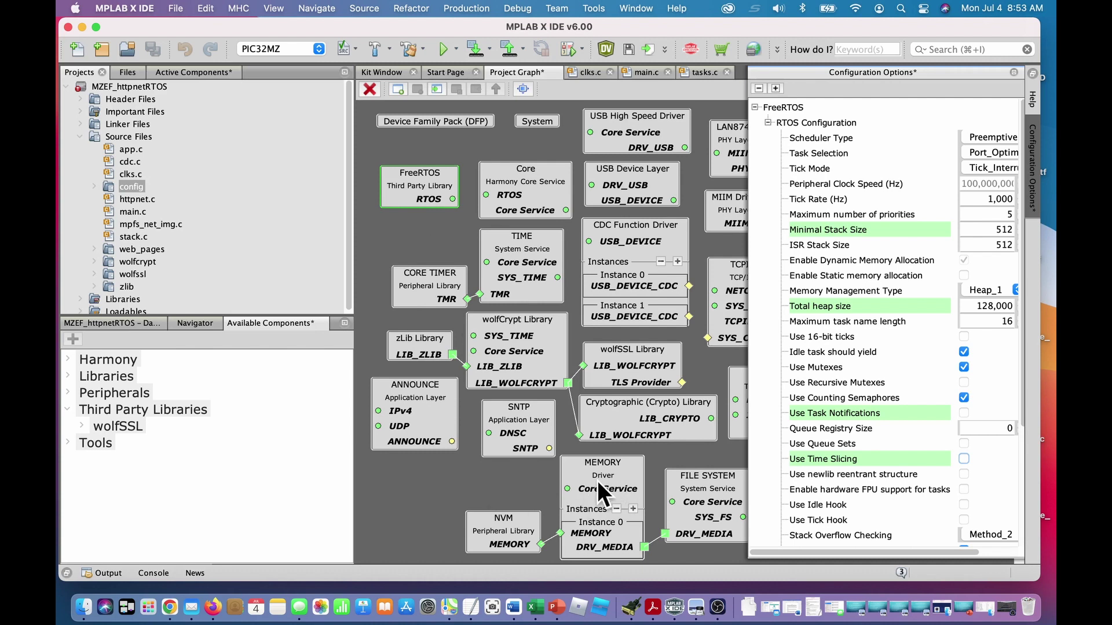
click(701, 483)
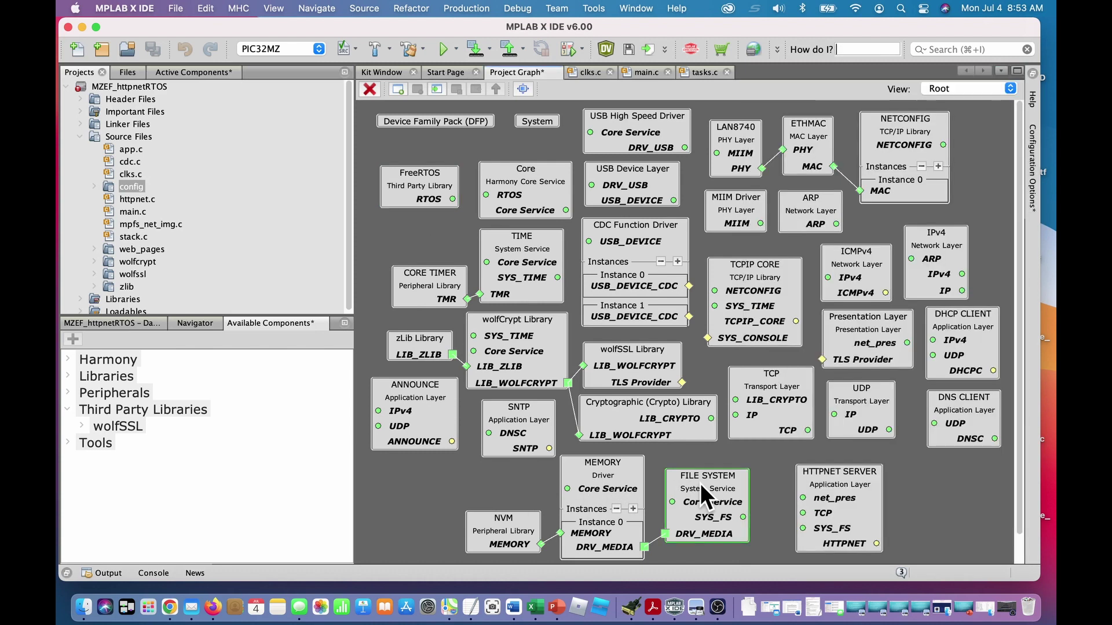
click(1033, 189)
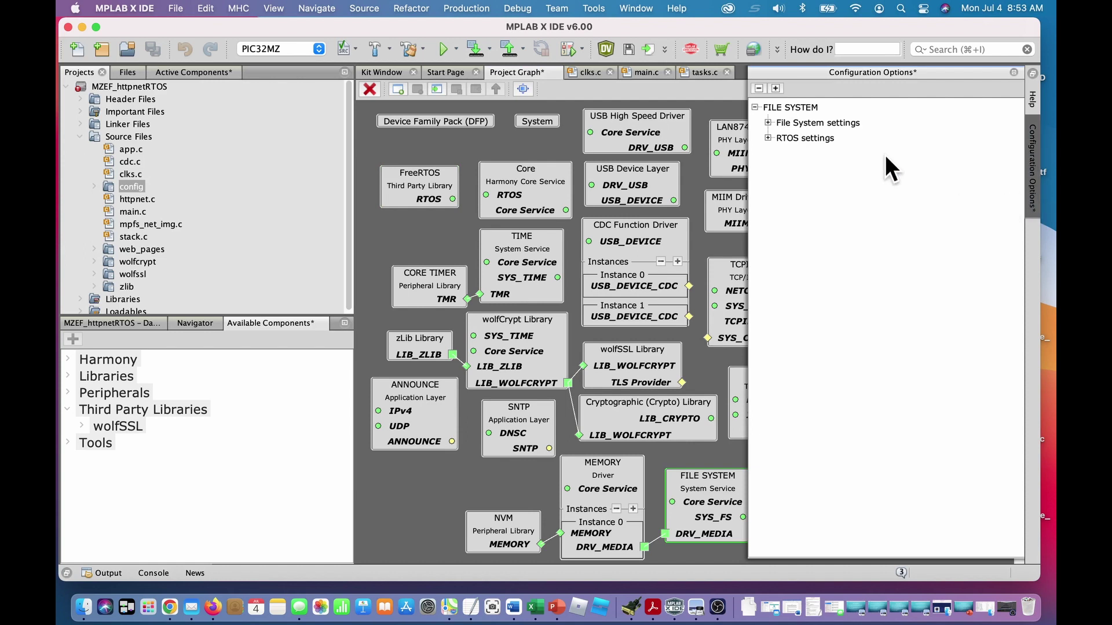
click(767, 138)
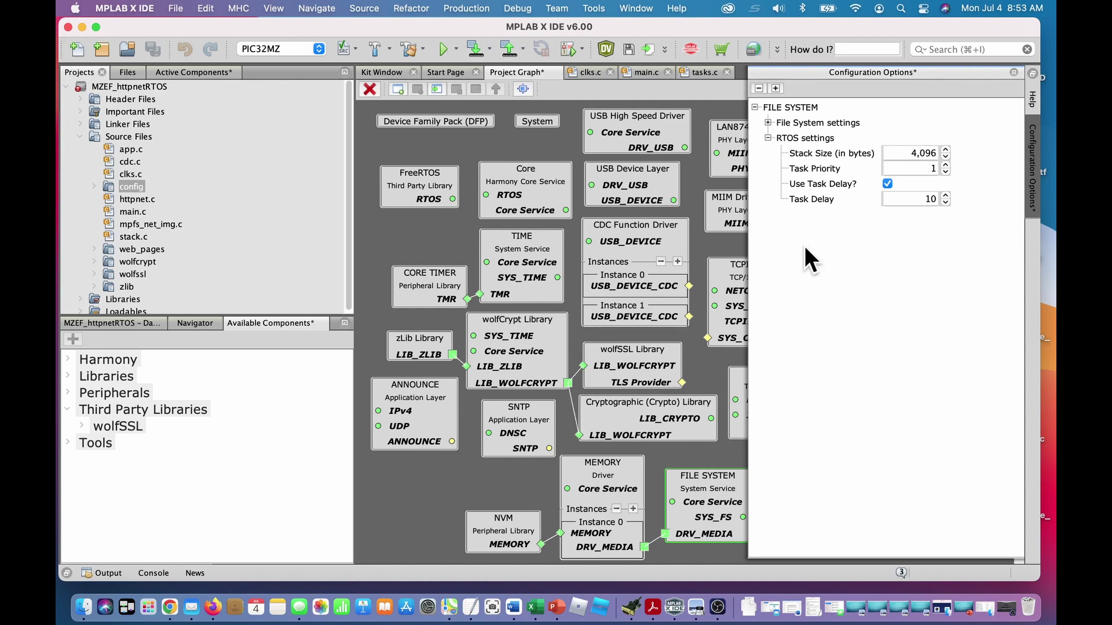
click(768, 138)
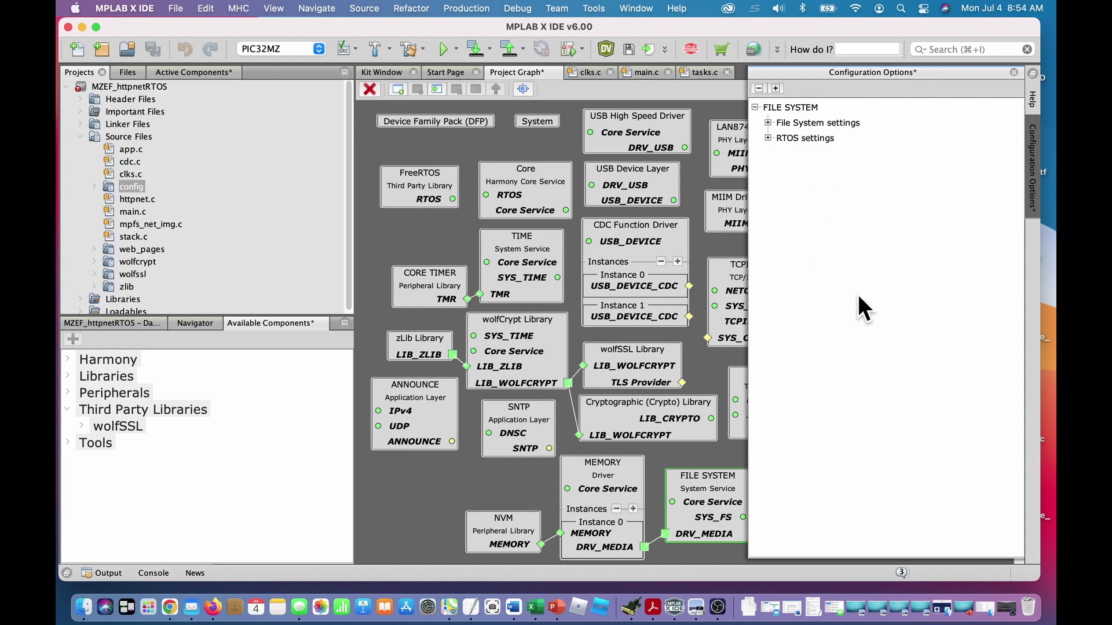
click(590, 464)
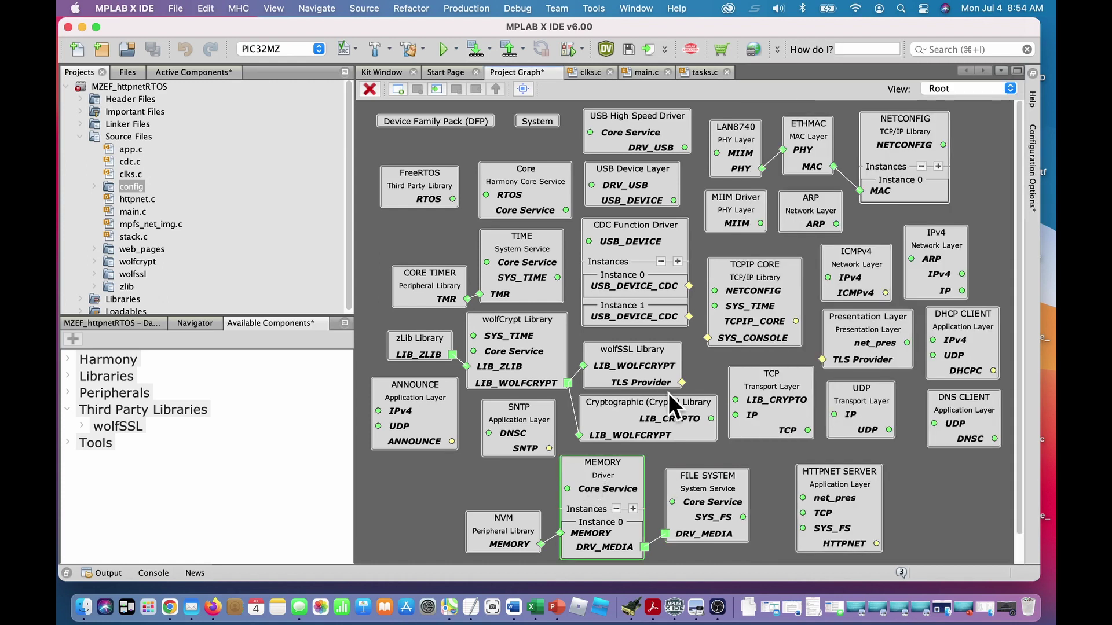
click(1034, 142)
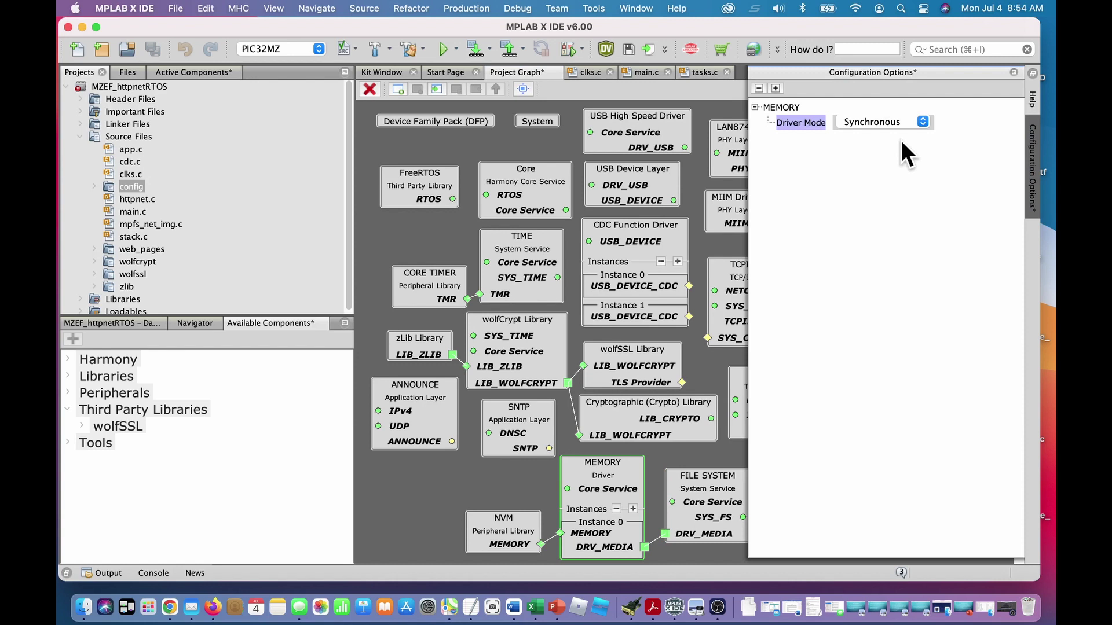
click(923, 121)
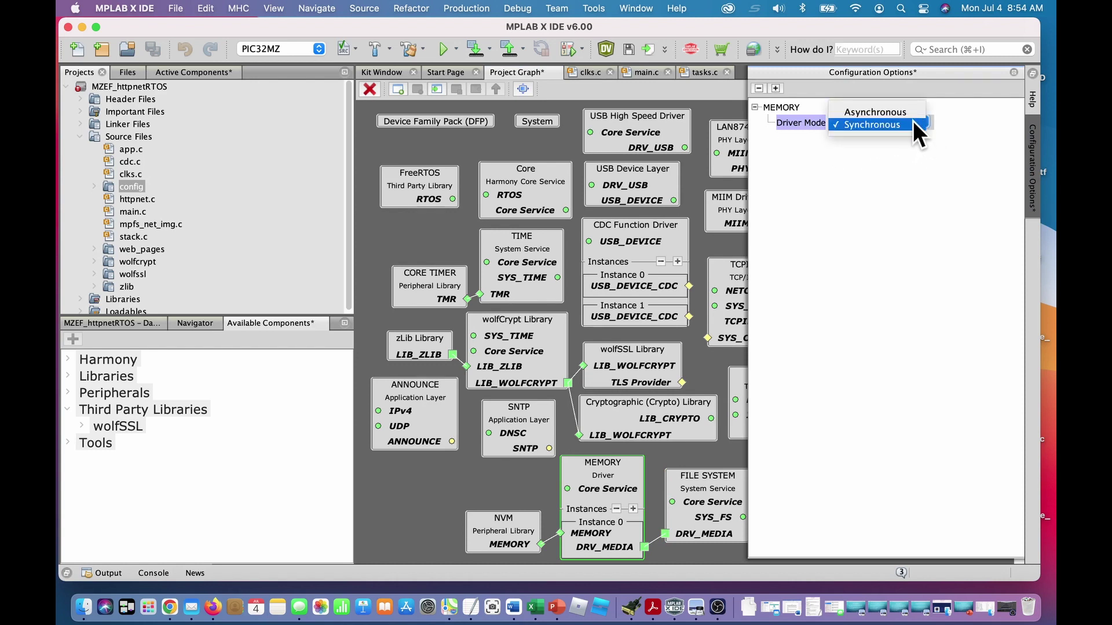
click(904, 112)
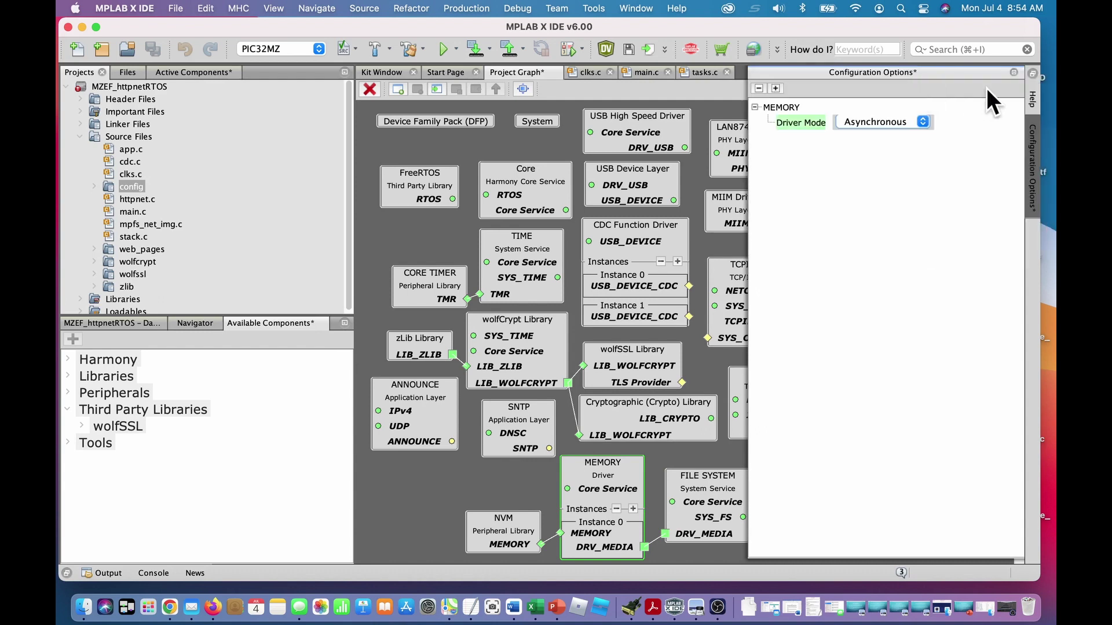
click(1013, 72)
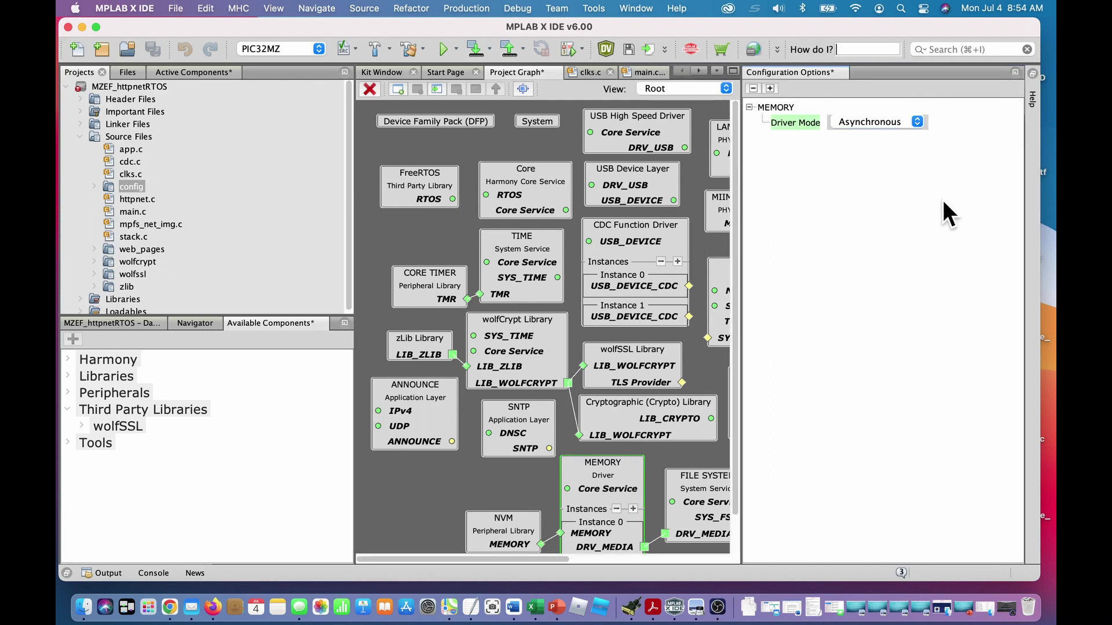
click(1016, 71)
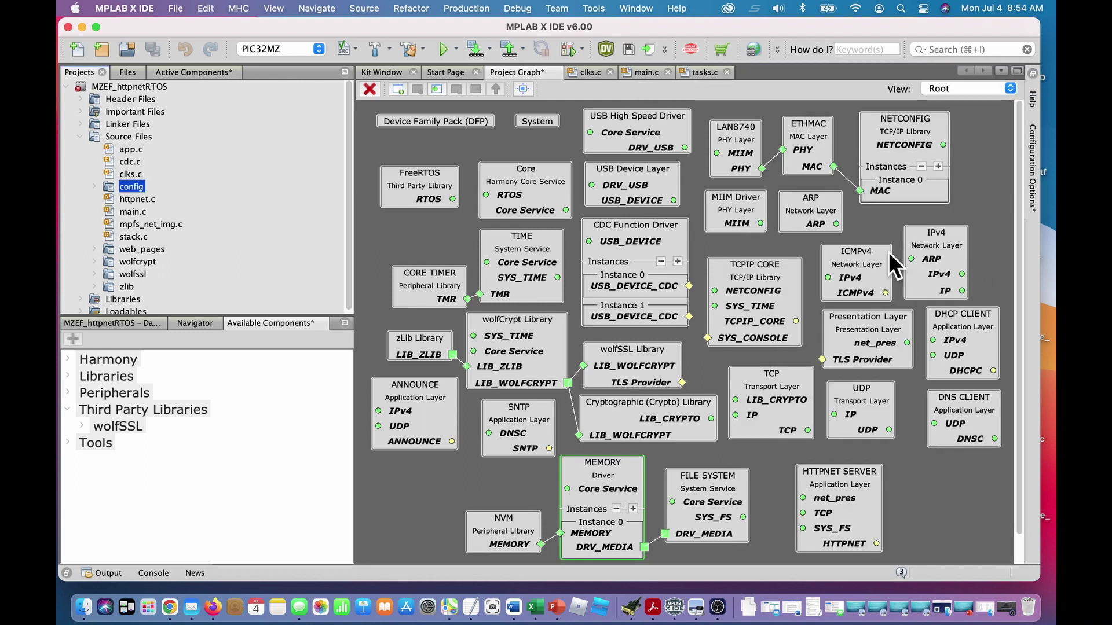
click(843, 506)
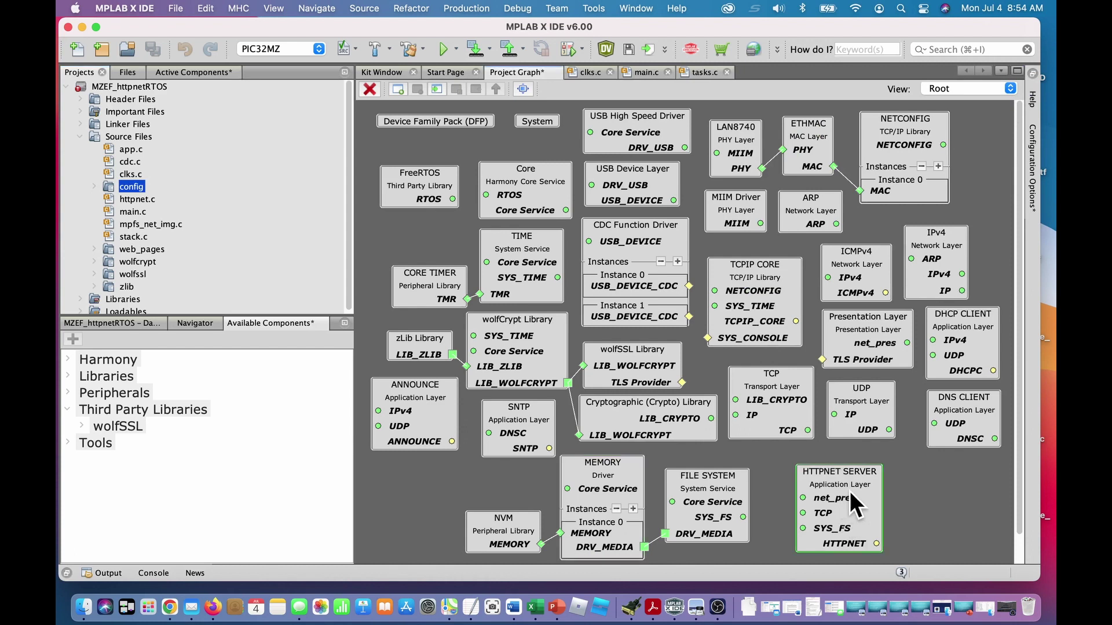
click(1029, 163)
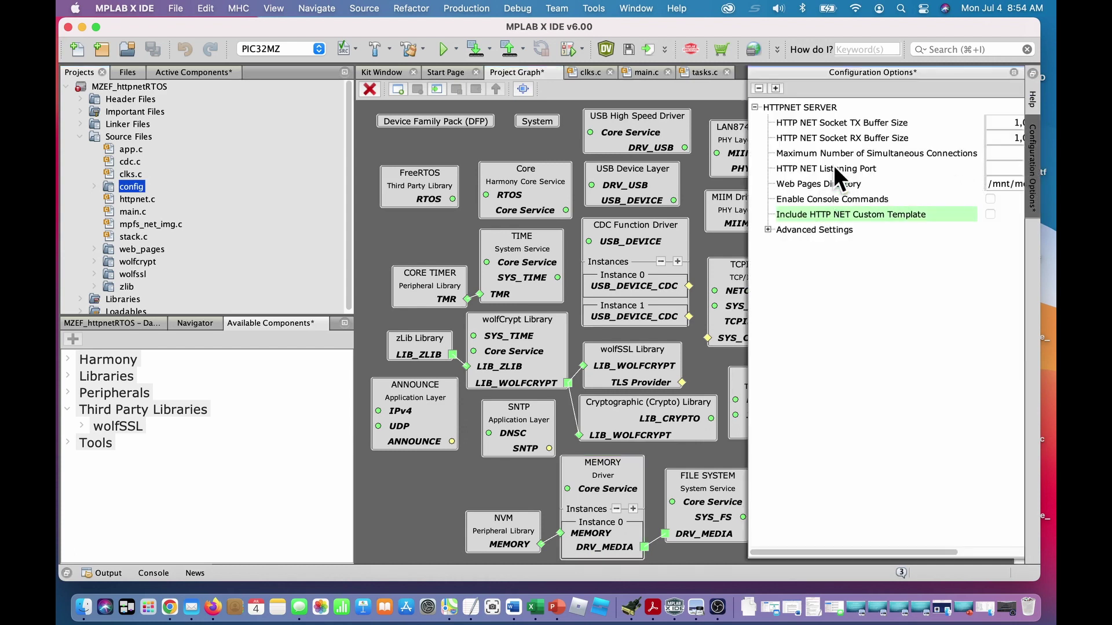
drag(866, 551, 943, 548)
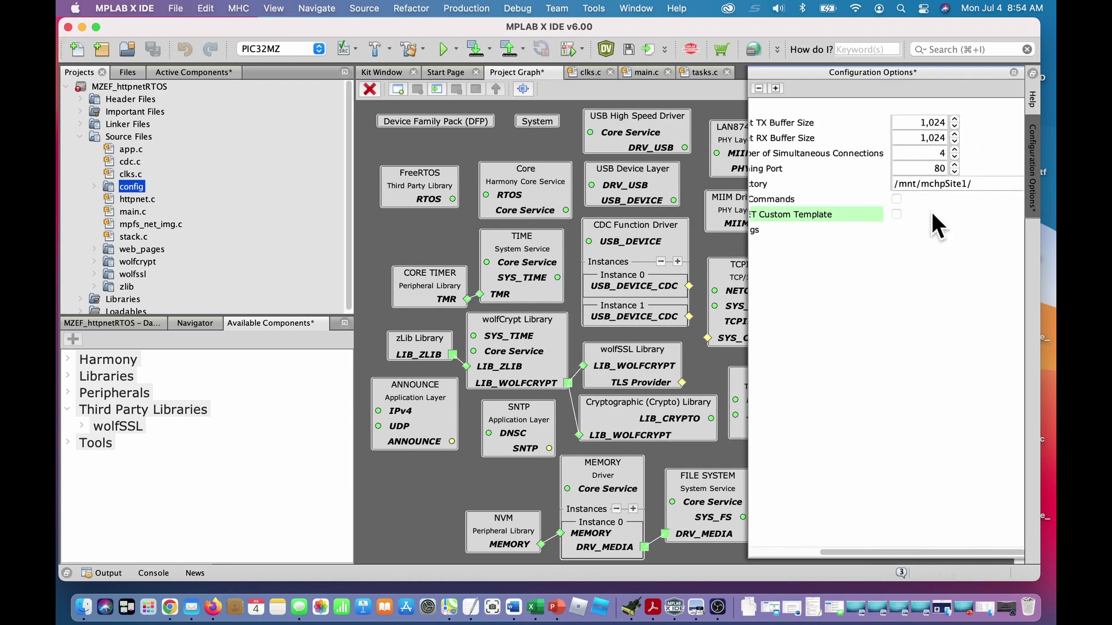
click(1012, 74)
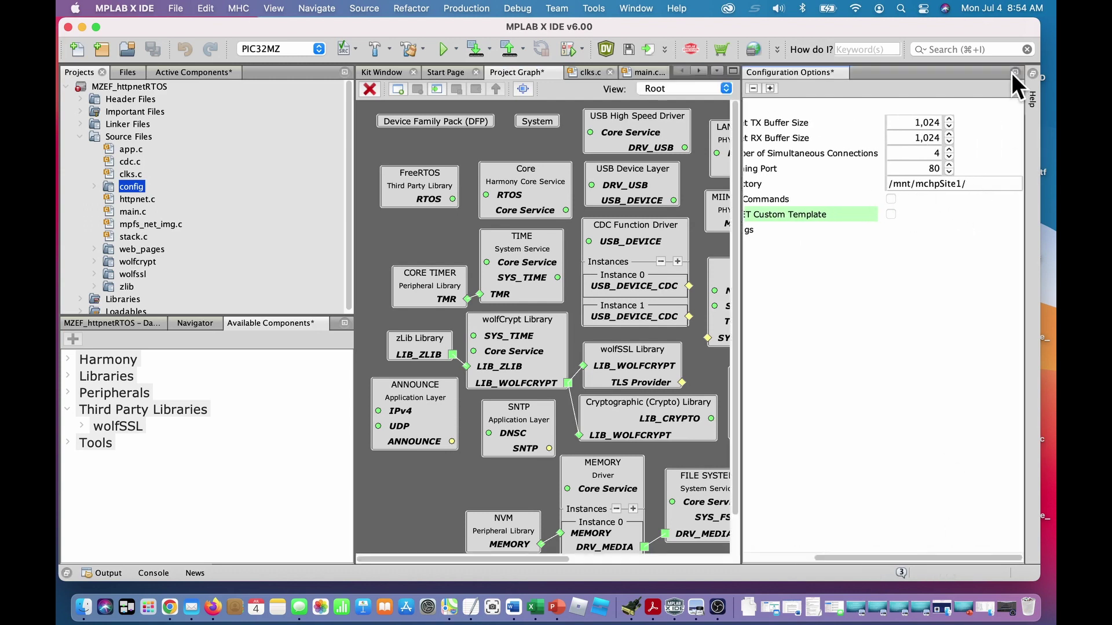
click(1013, 74)
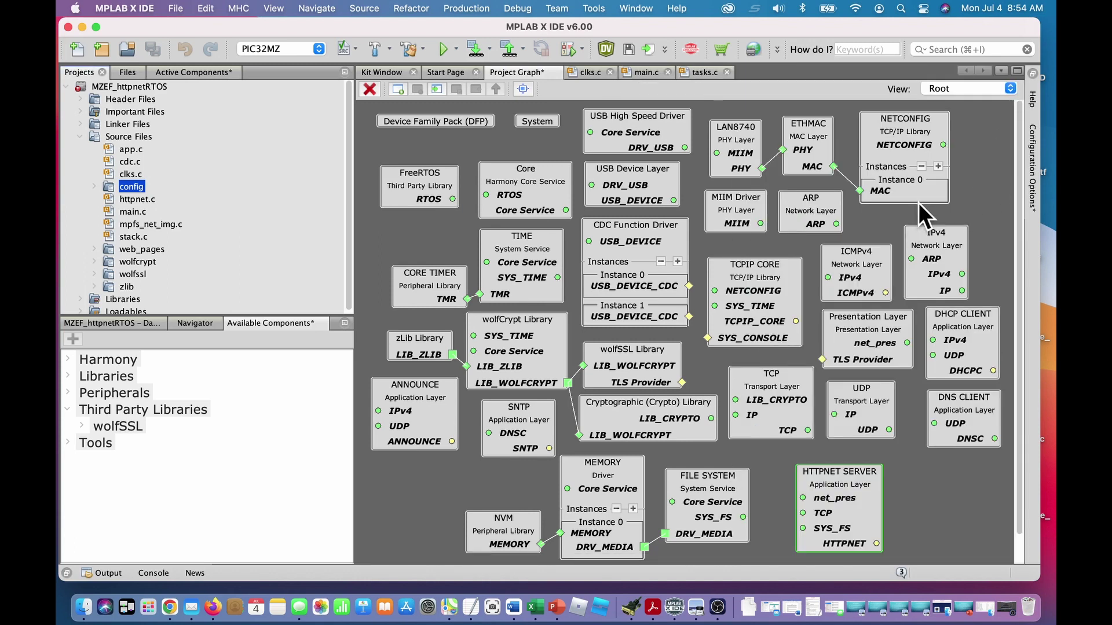
Generate the project code with the USER_ALL merge strategy
click(664, 51)
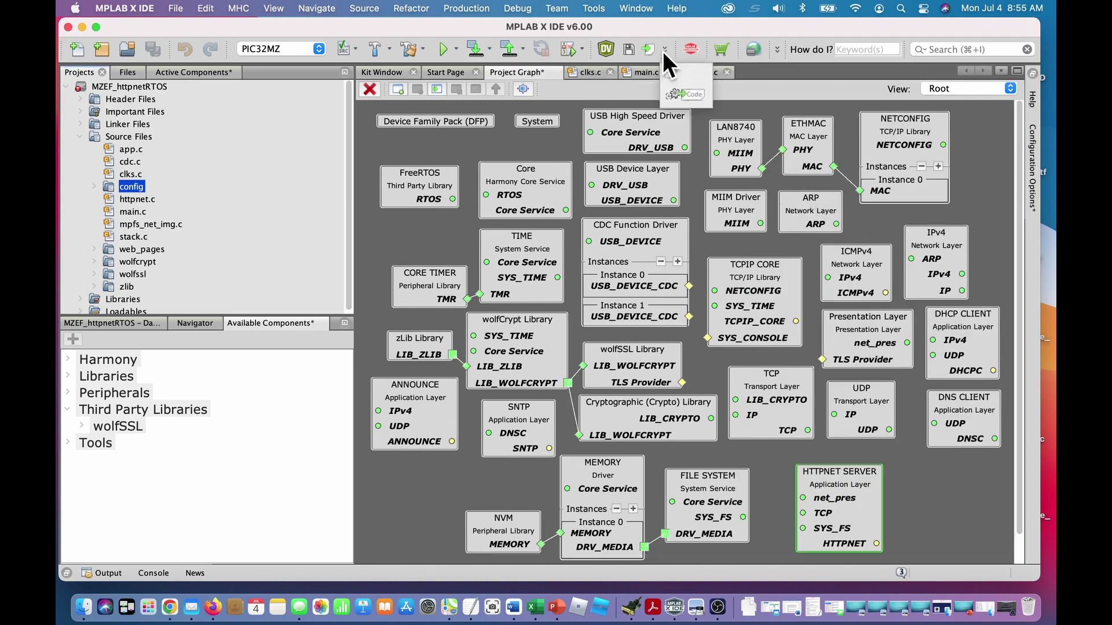
click(688, 92)
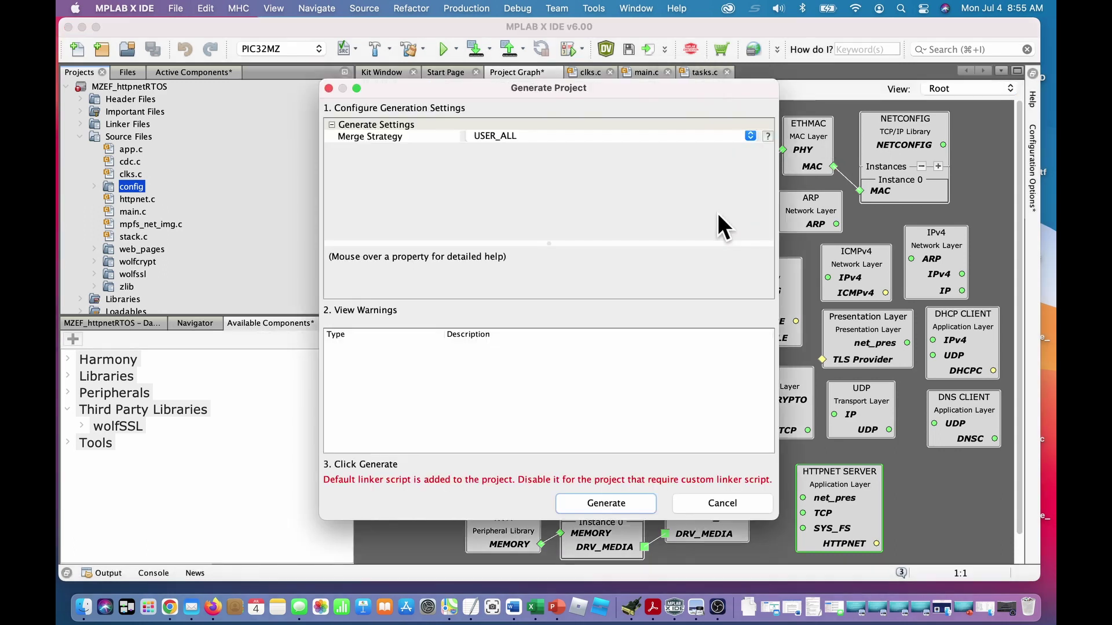
click(615, 507)
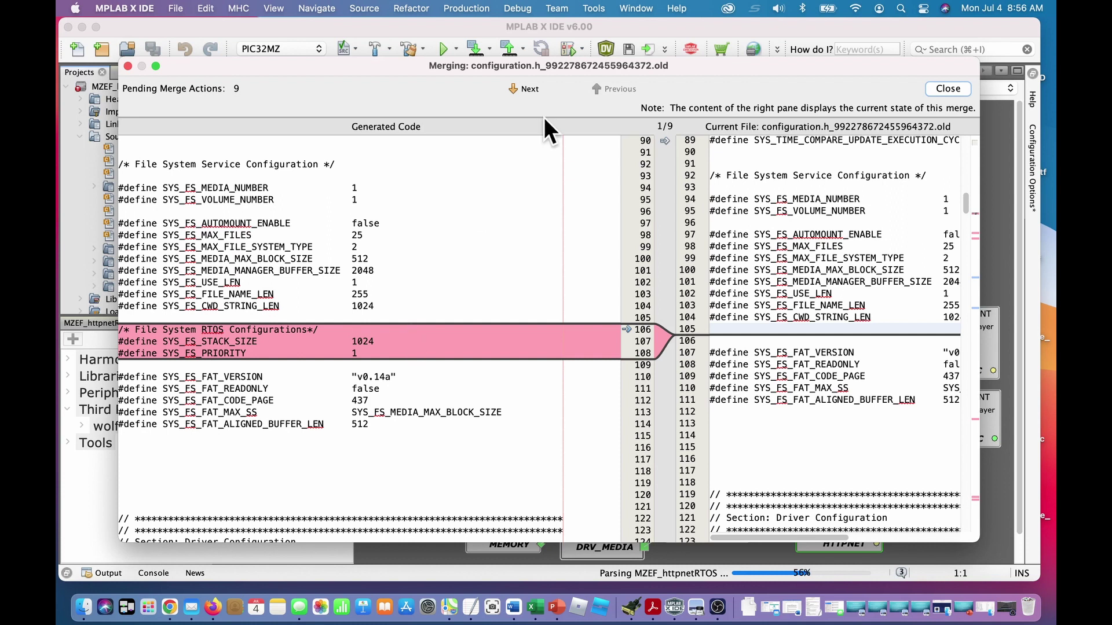
In configuration.h merge, take the generated TCPIP_HTTP_NET_LISTEN_PORT and FREERTOS defines
click(512, 85)
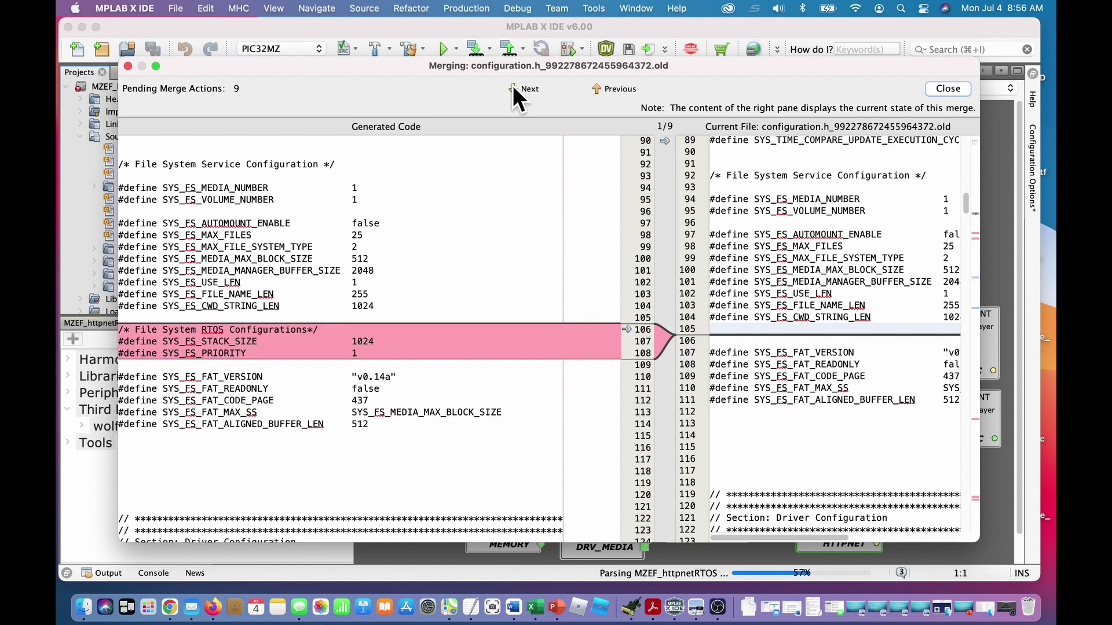
click(513, 86)
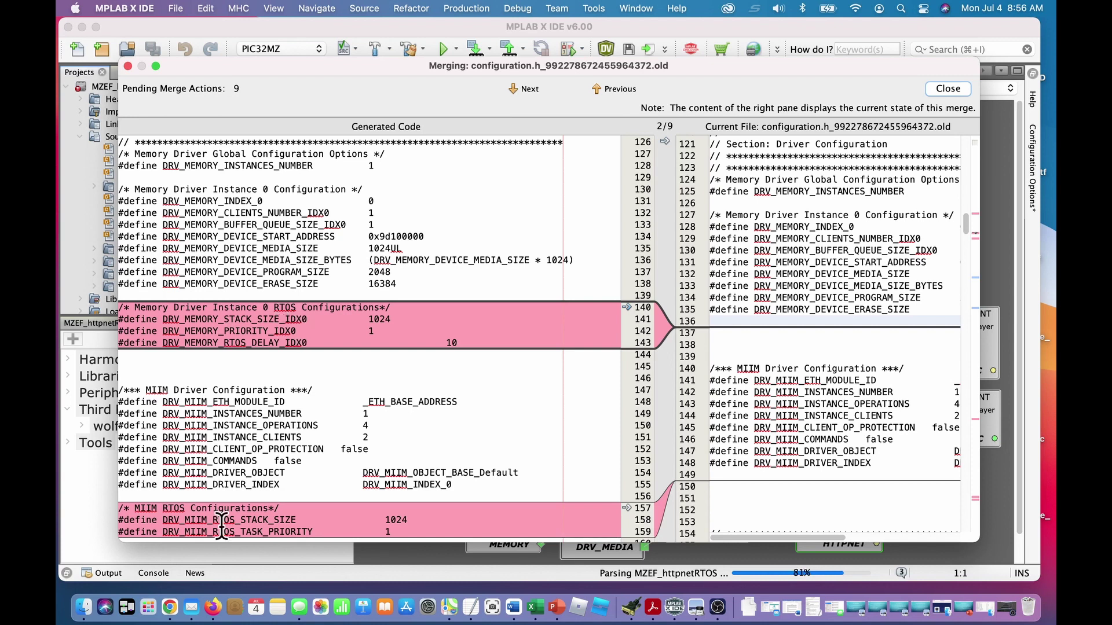
click(513, 87)
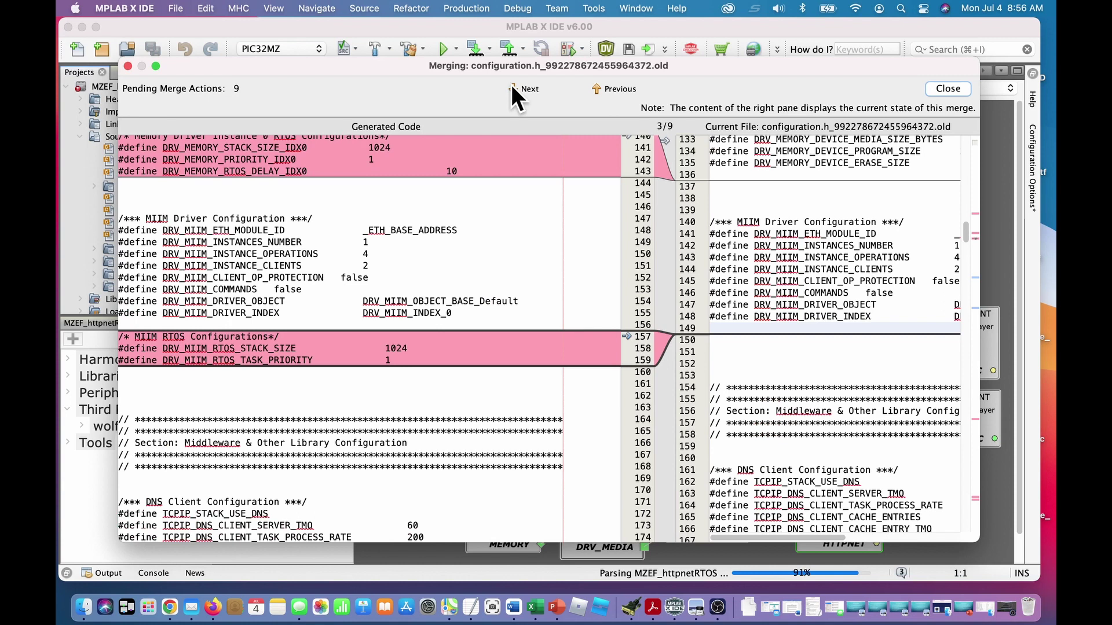
click(511, 85)
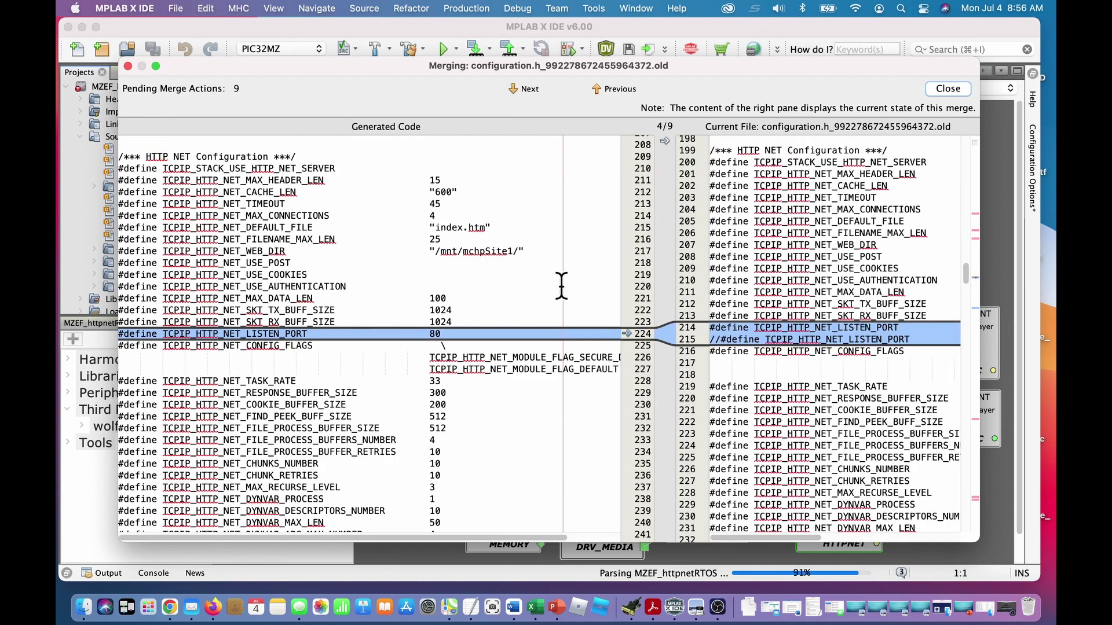
click(626, 333)
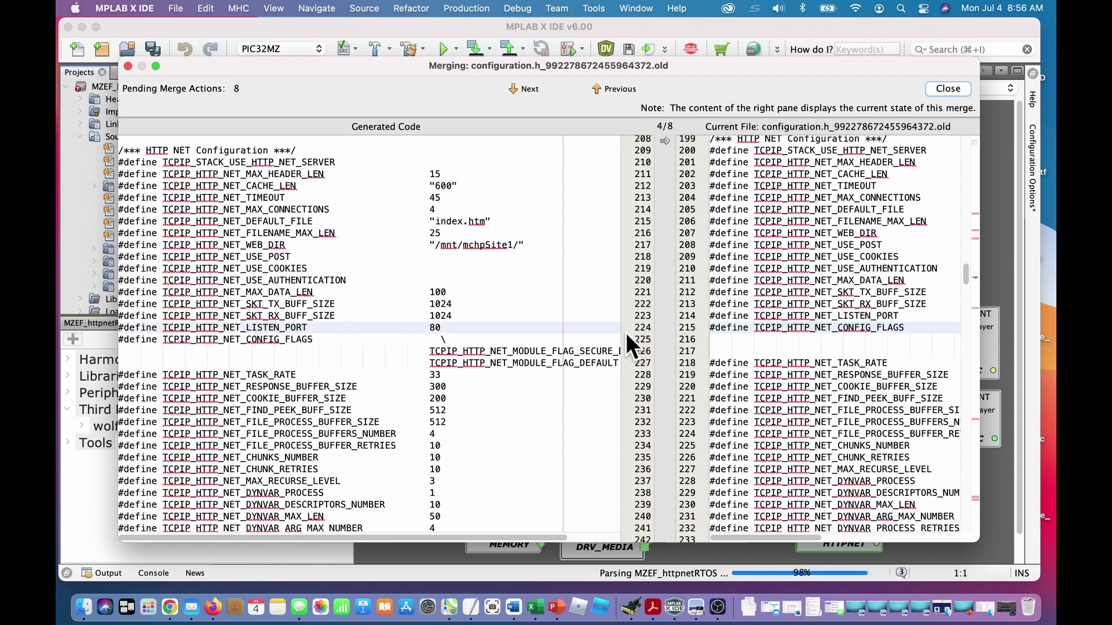
click(514, 88)
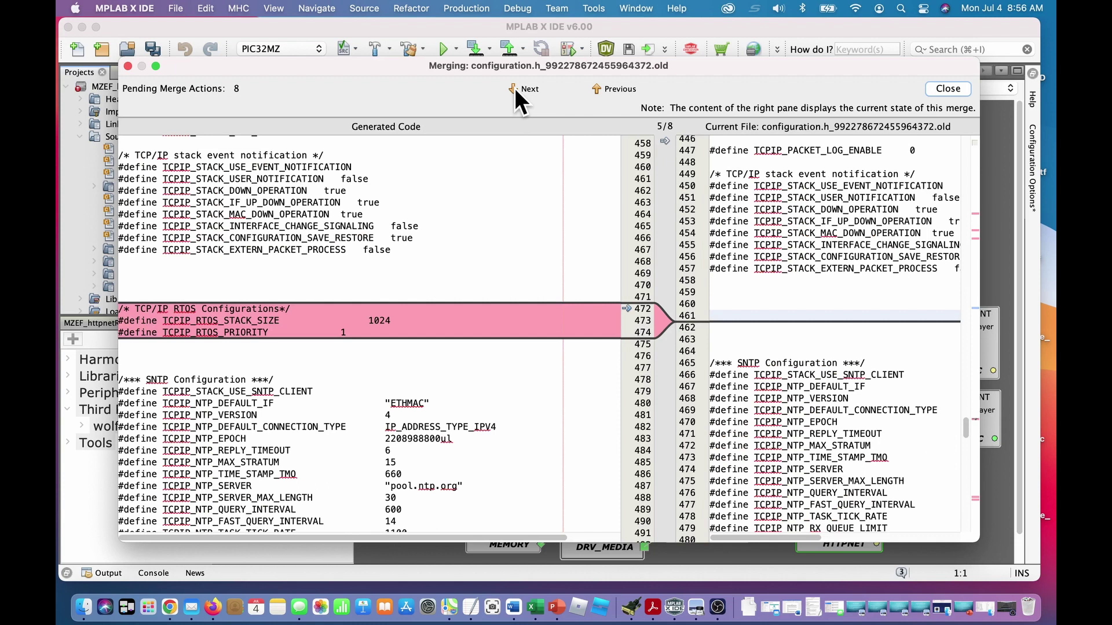
click(514, 88)
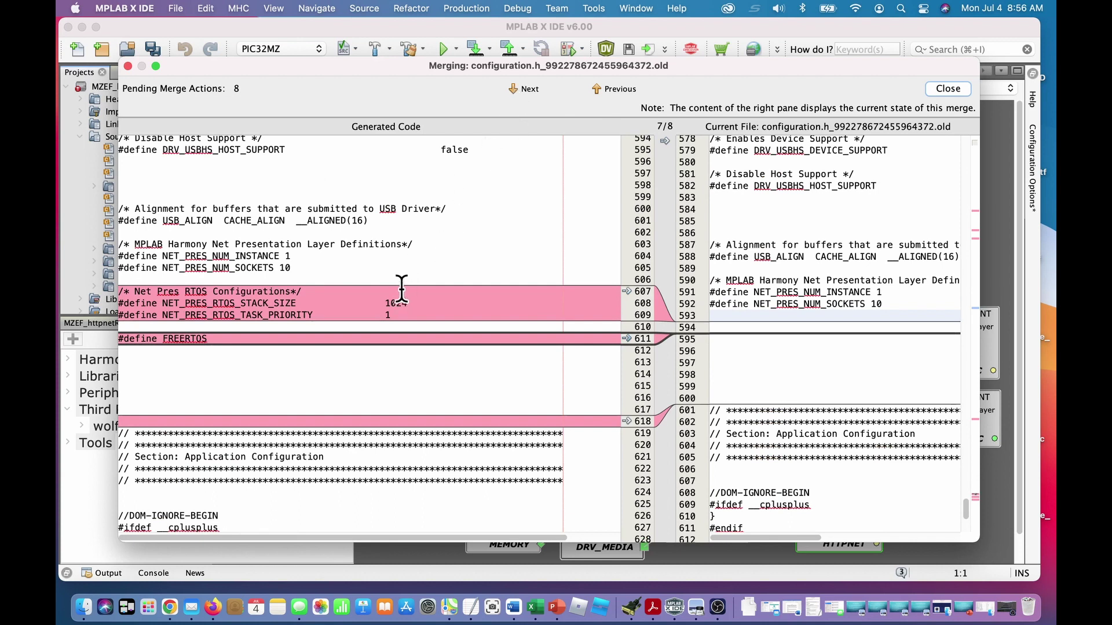
click(628, 339)
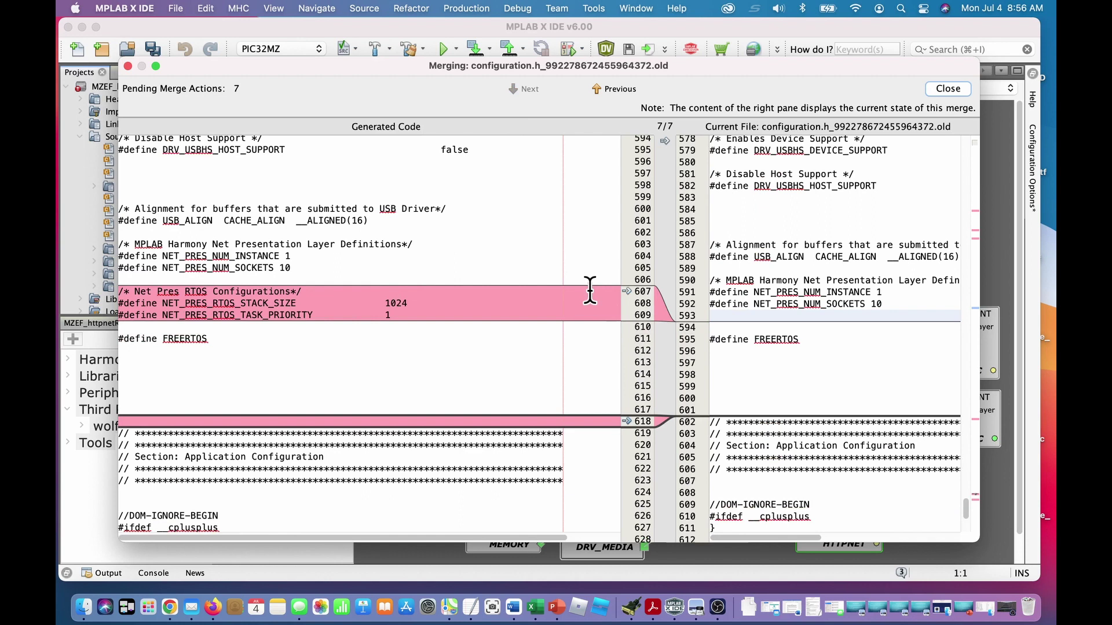
click(627, 422)
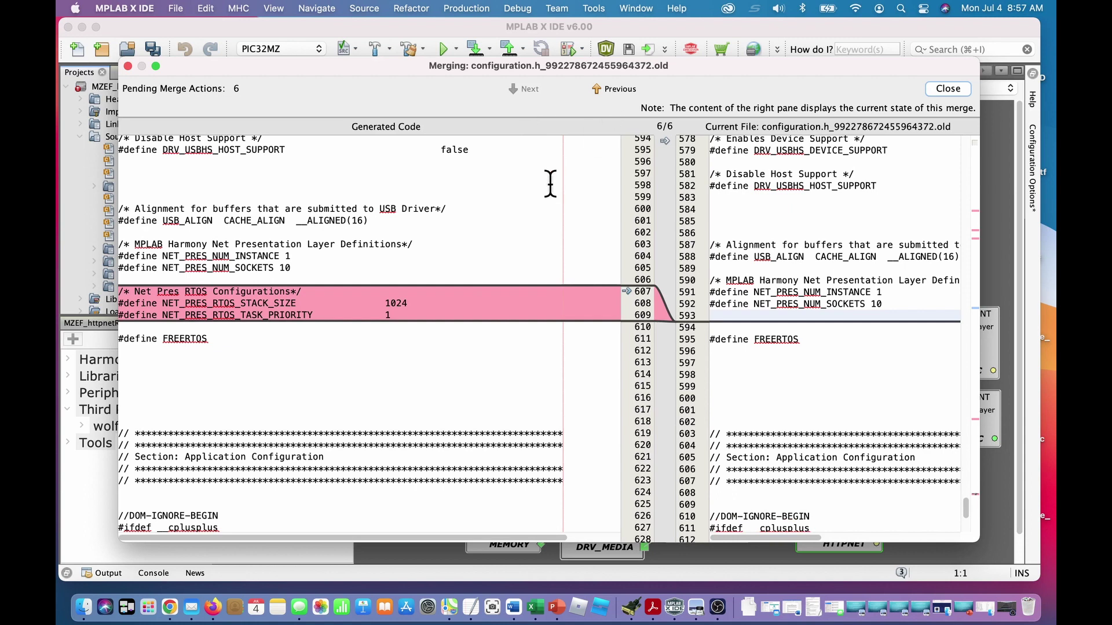
scroll(487, 286, down, 2)
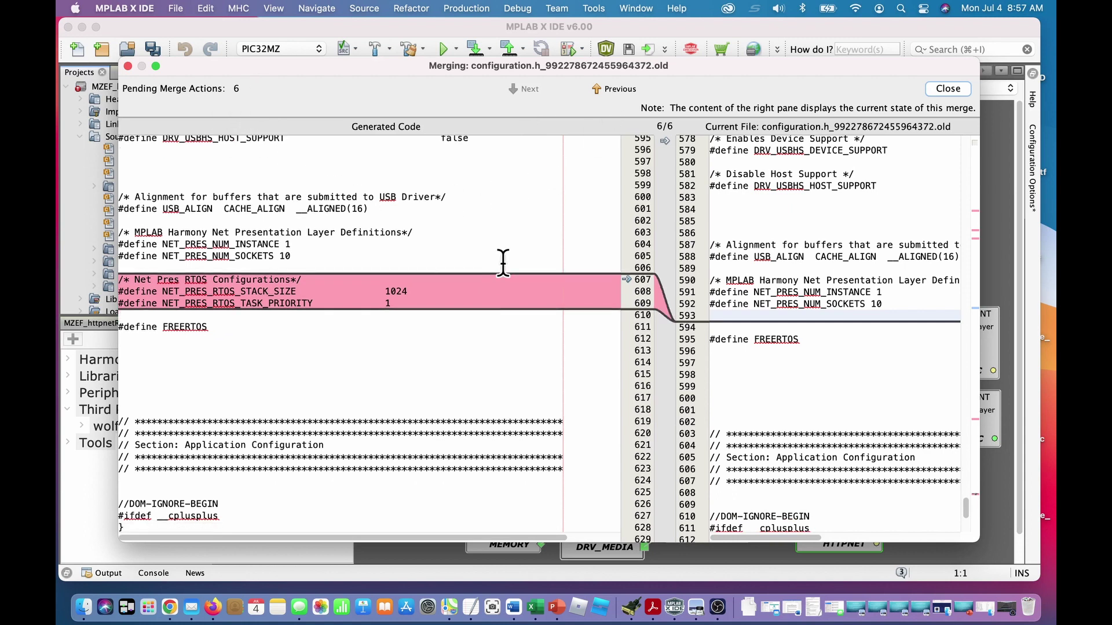
scroll(508, 268, up, 3)
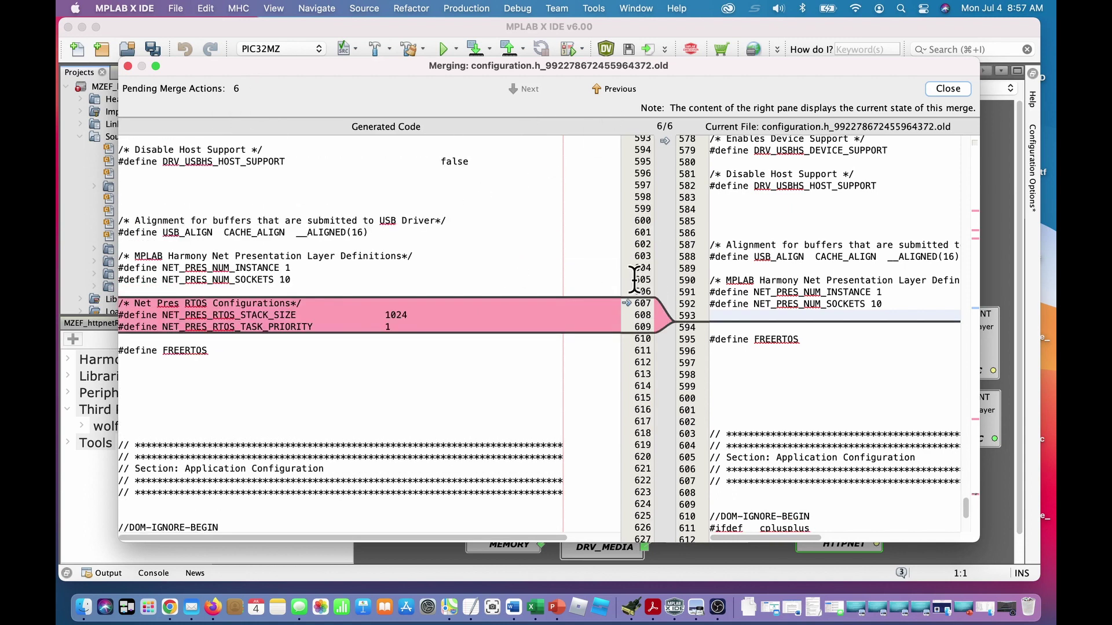
Step back through earlier differences to review them and finish the configuration.h merge
click(597, 83)
click(597, 83)
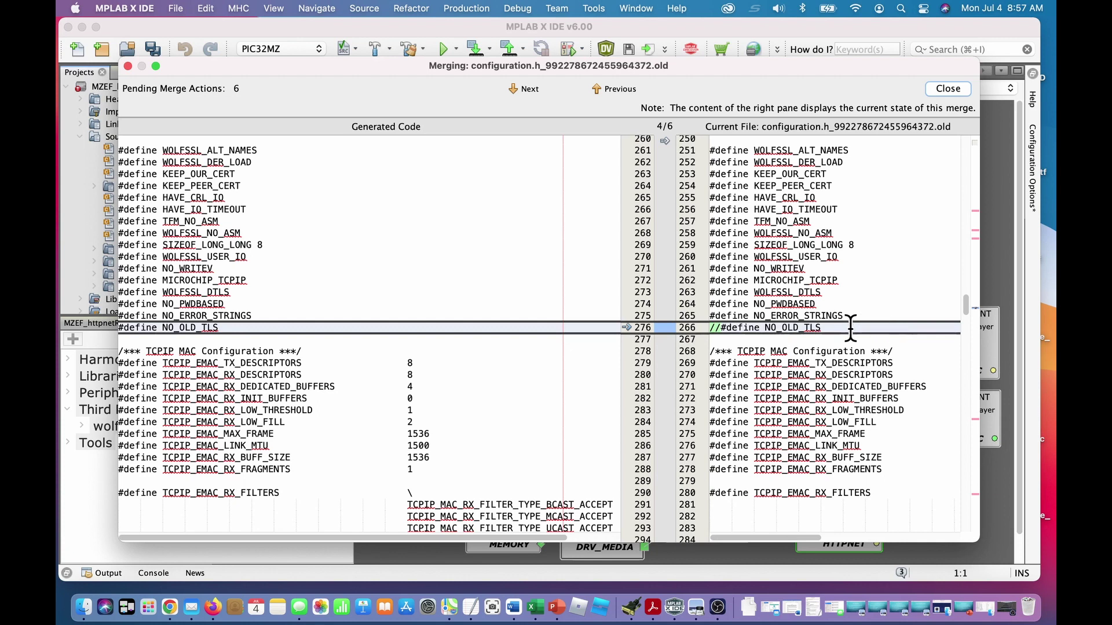
click(596, 90)
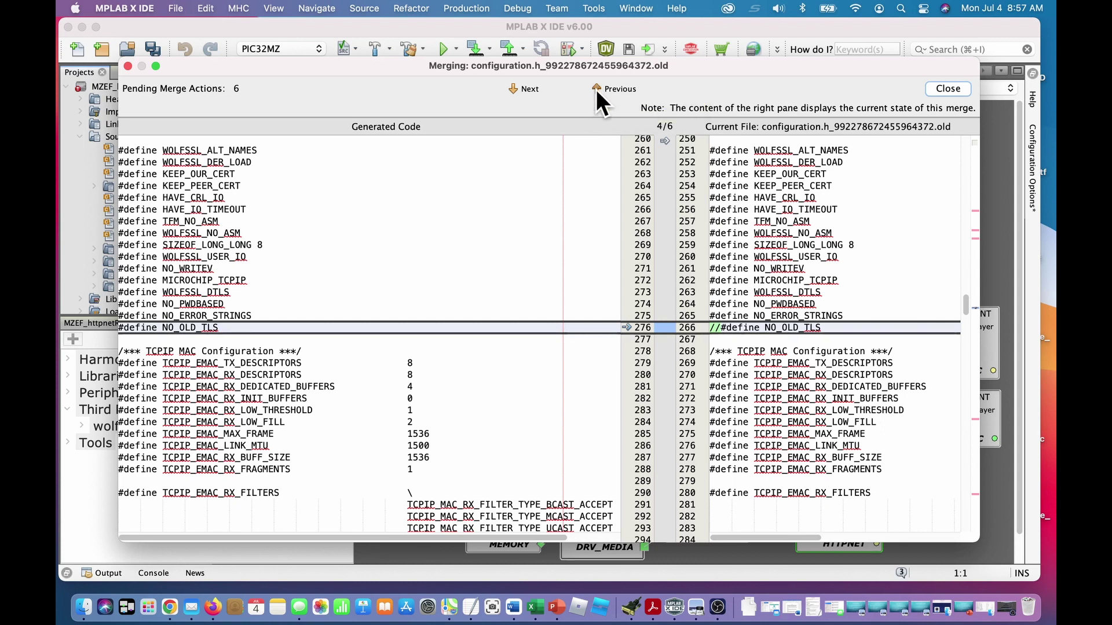
click(596, 90)
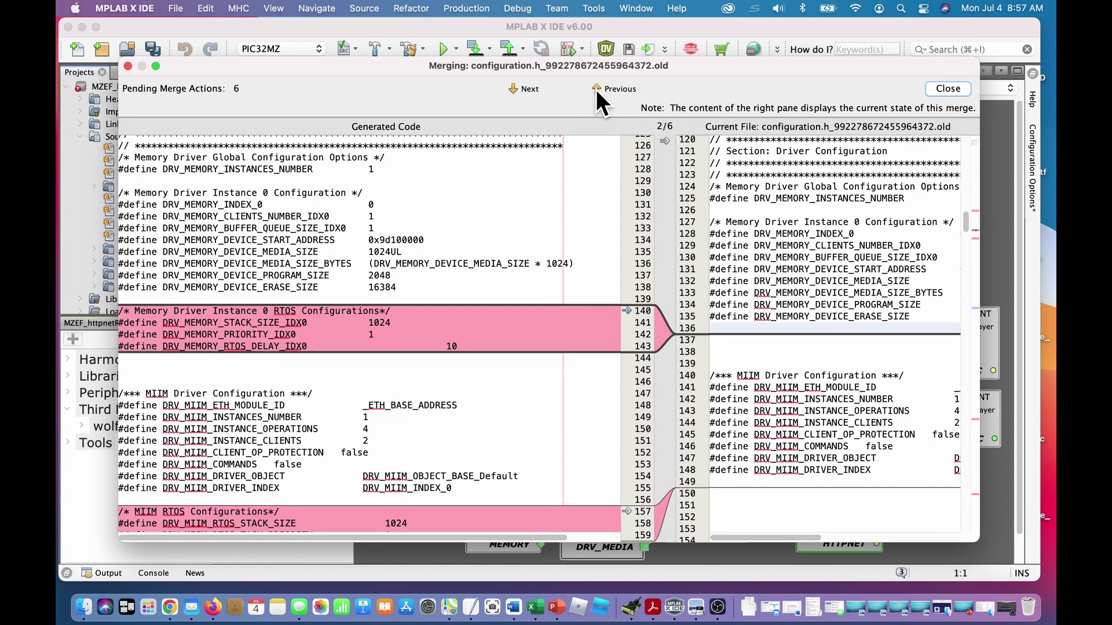
click(596, 90)
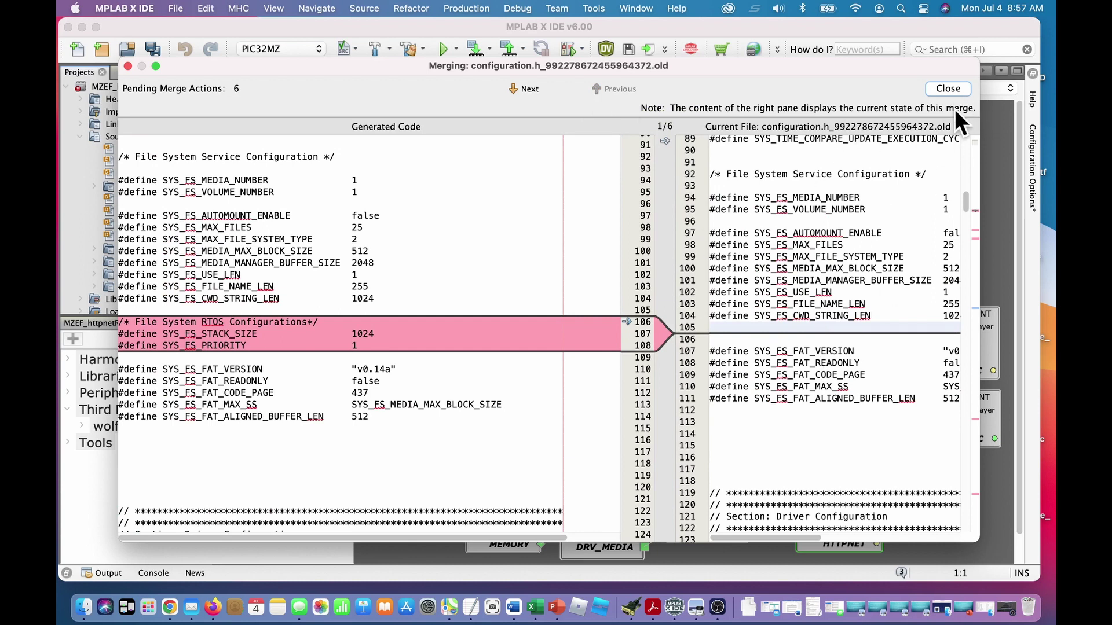
click(948, 85)
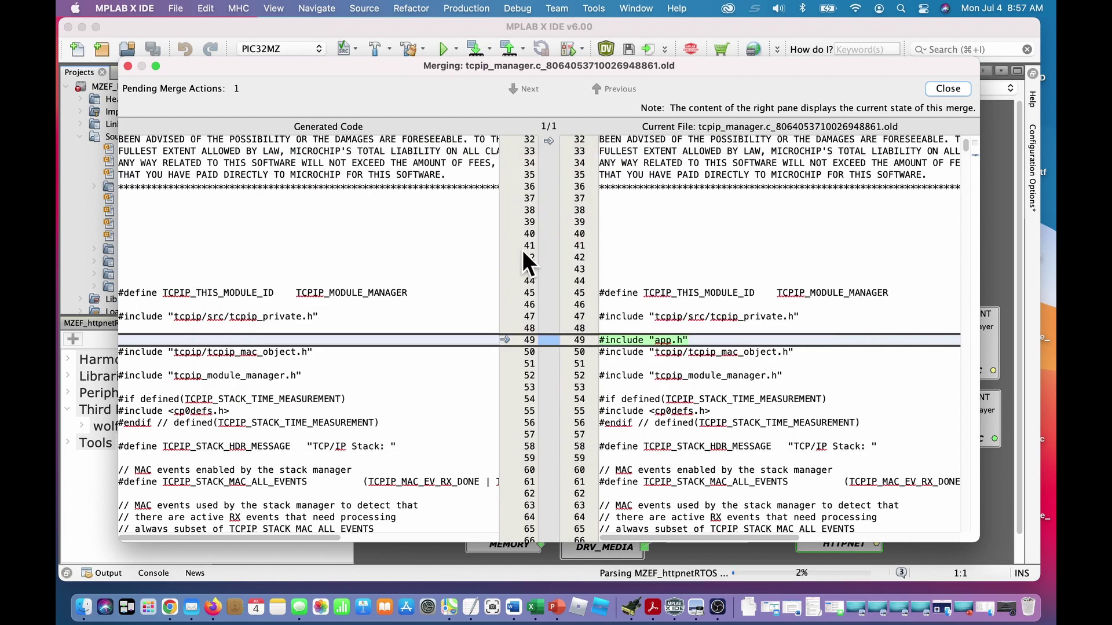
Close the tcpip_manager.c merge unchanged so generation continues
click(937, 86)
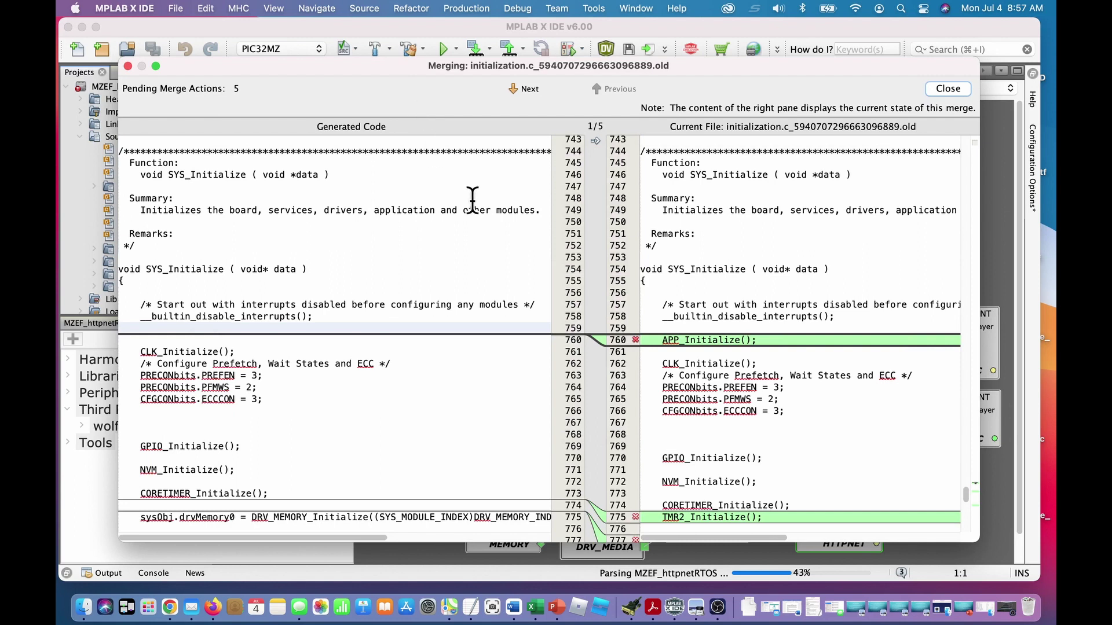
scroll(485, 231, down, 1)
scroll(484, 229, up, 1)
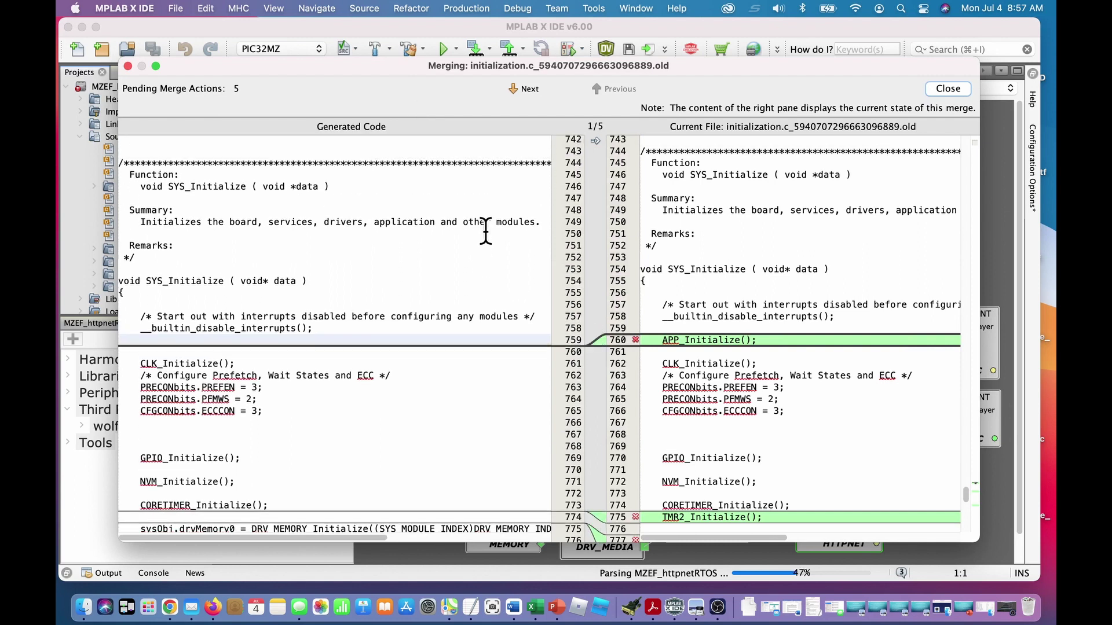
scroll(721, 311, down, 2)
scroll(721, 315, down, 2)
scroll(720, 315, down, 2)
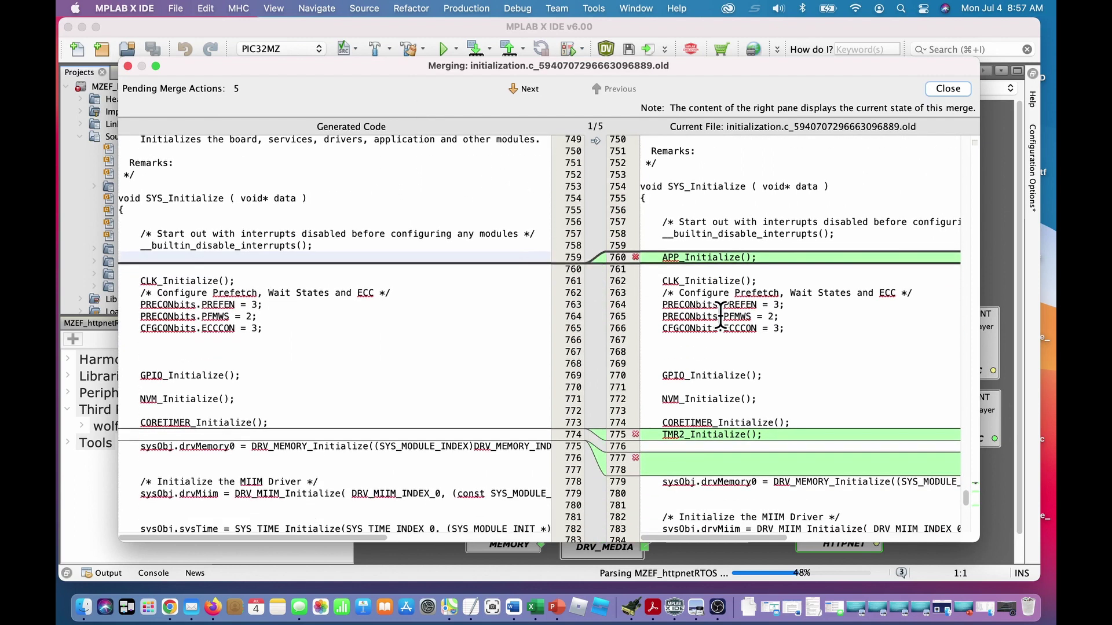
scroll(721, 315, down, 2)
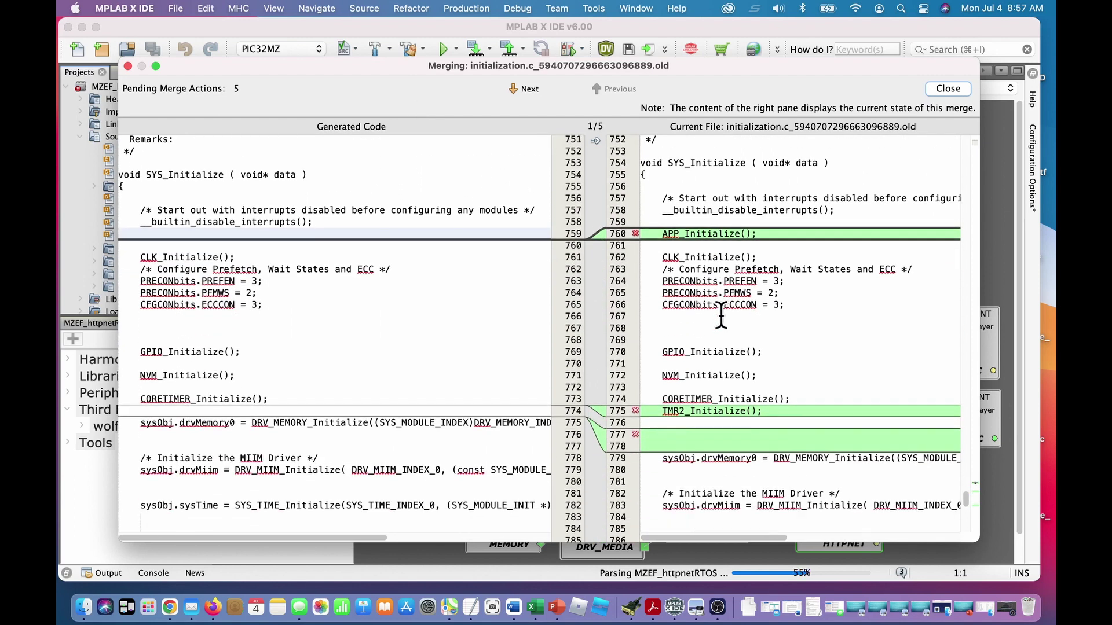
Apply the TMR2_Initialize and line-776 changes to initialization.c, review, and finish merging
click(635, 413)
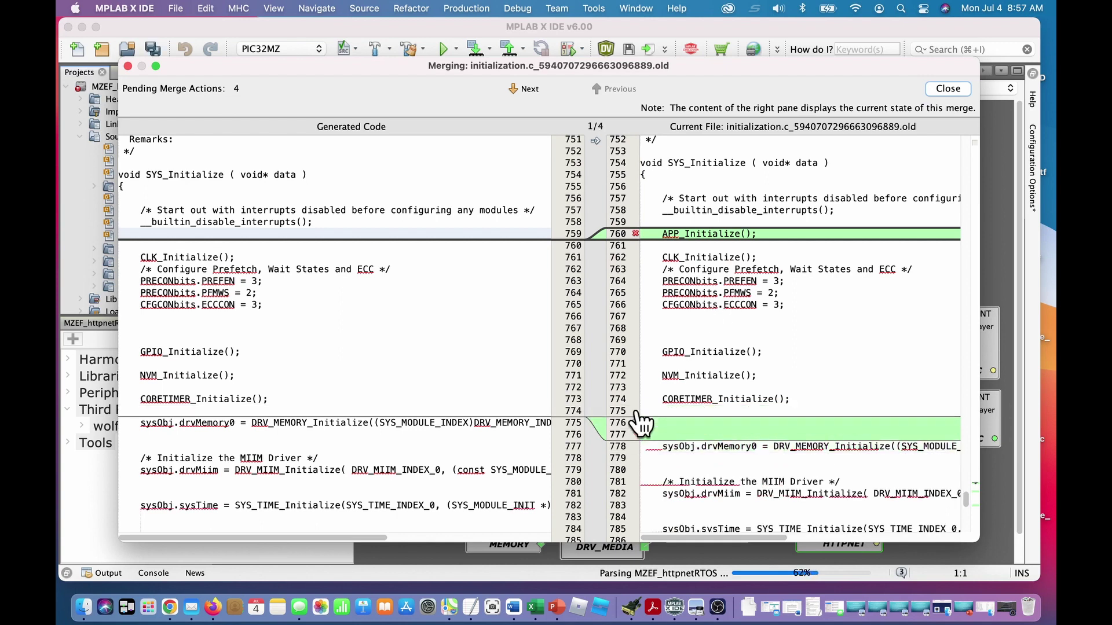
scroll(754, 370, down, 1)
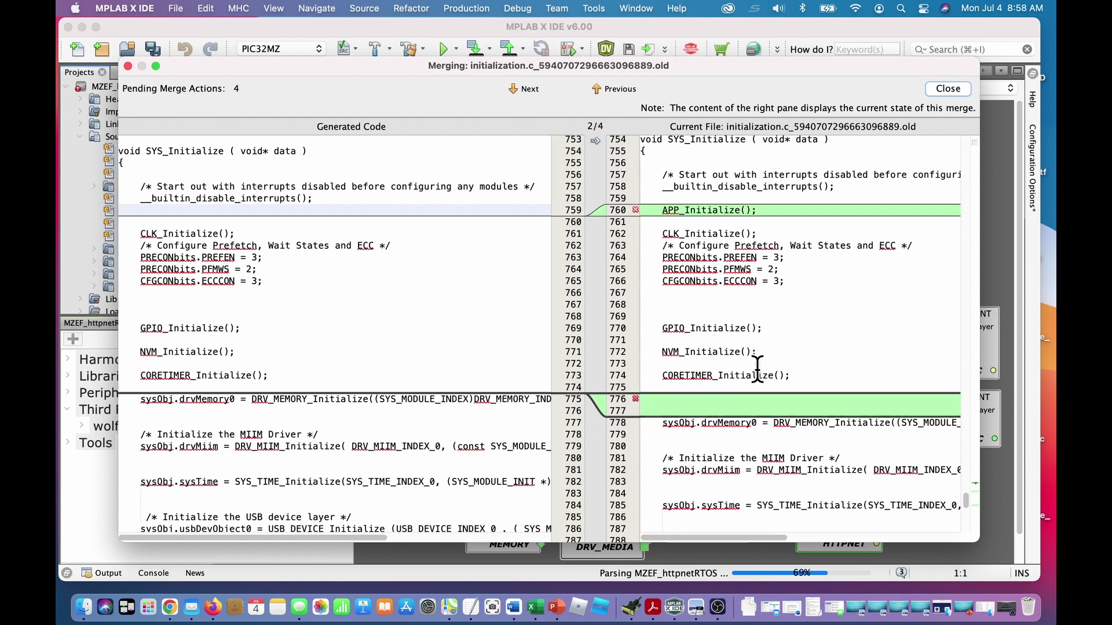
click(635, 400)
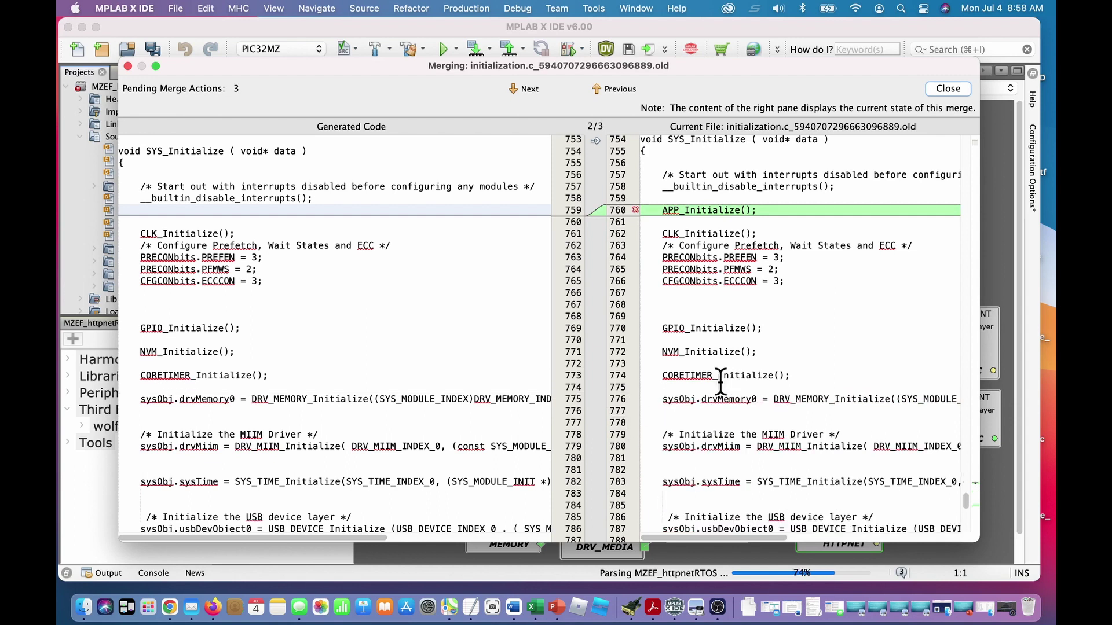
scroll(721, 385, down, 4)
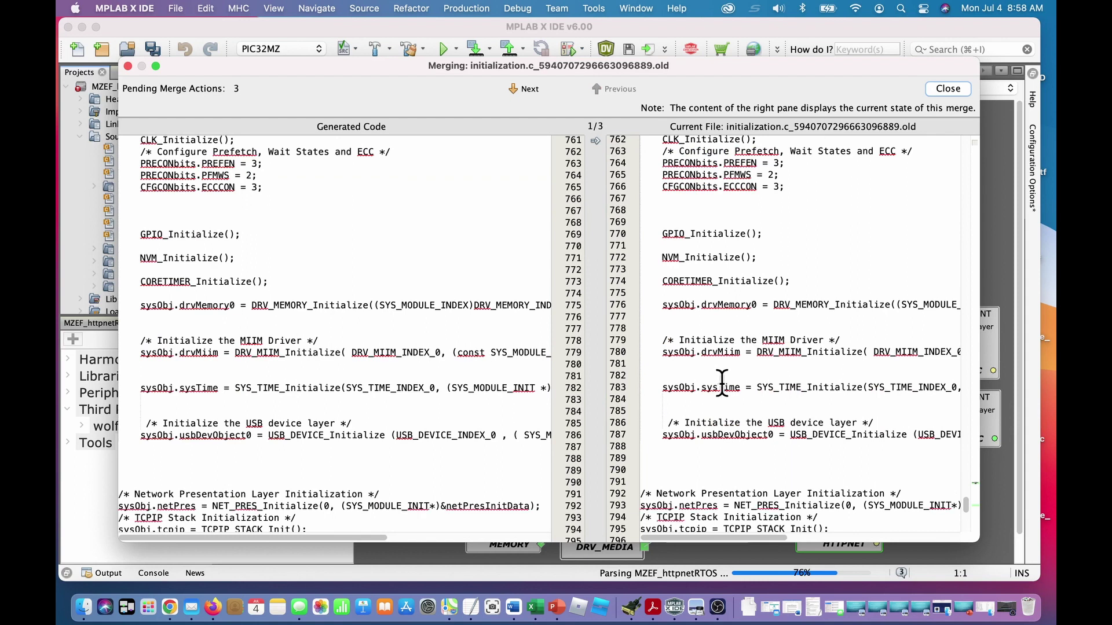
scroll(722, 385, up, 2)
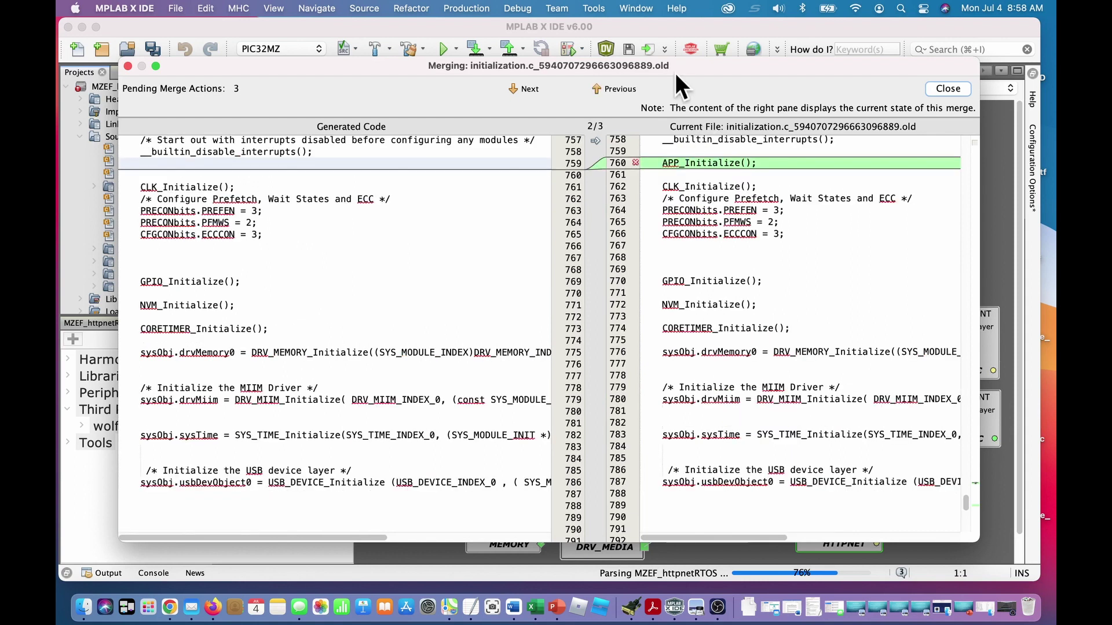
click(604, 87)
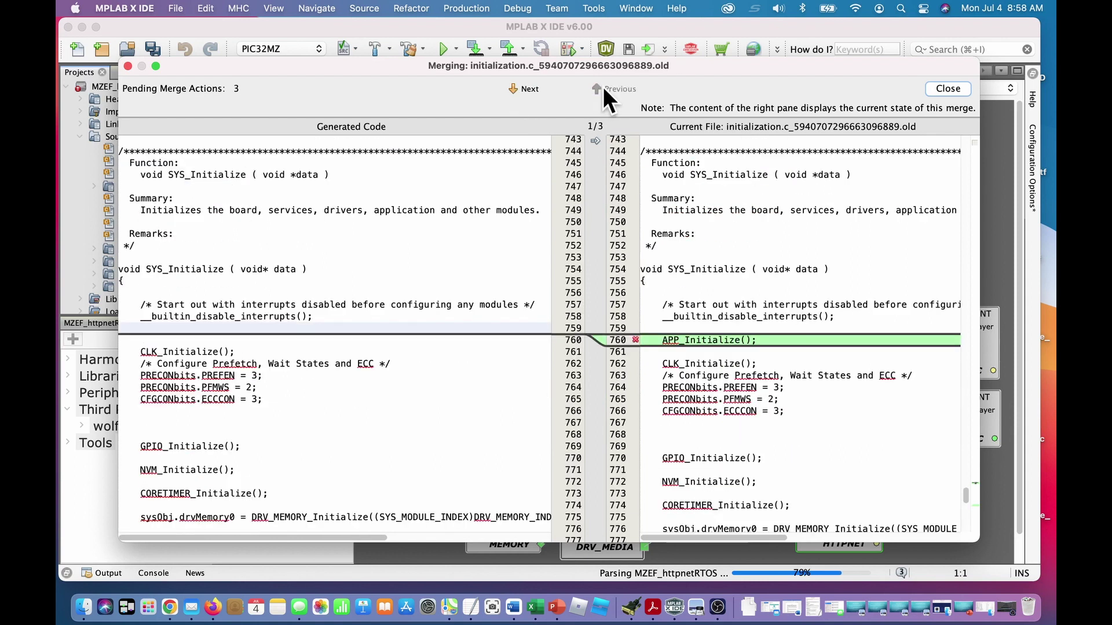
click(510, 90)
click(511, 90)
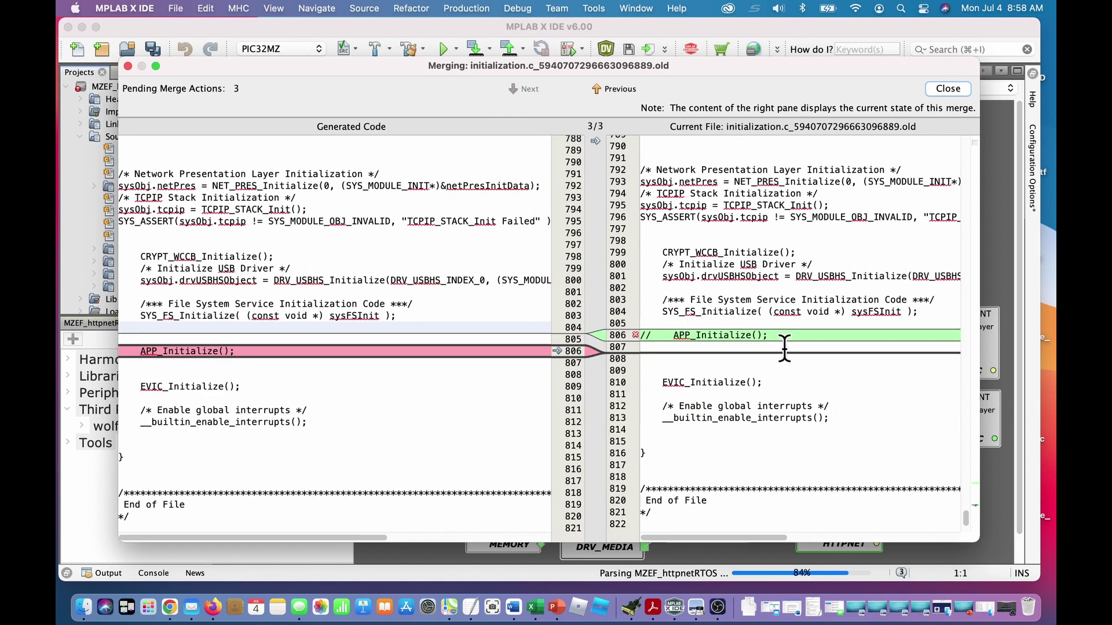
click(945, 87)
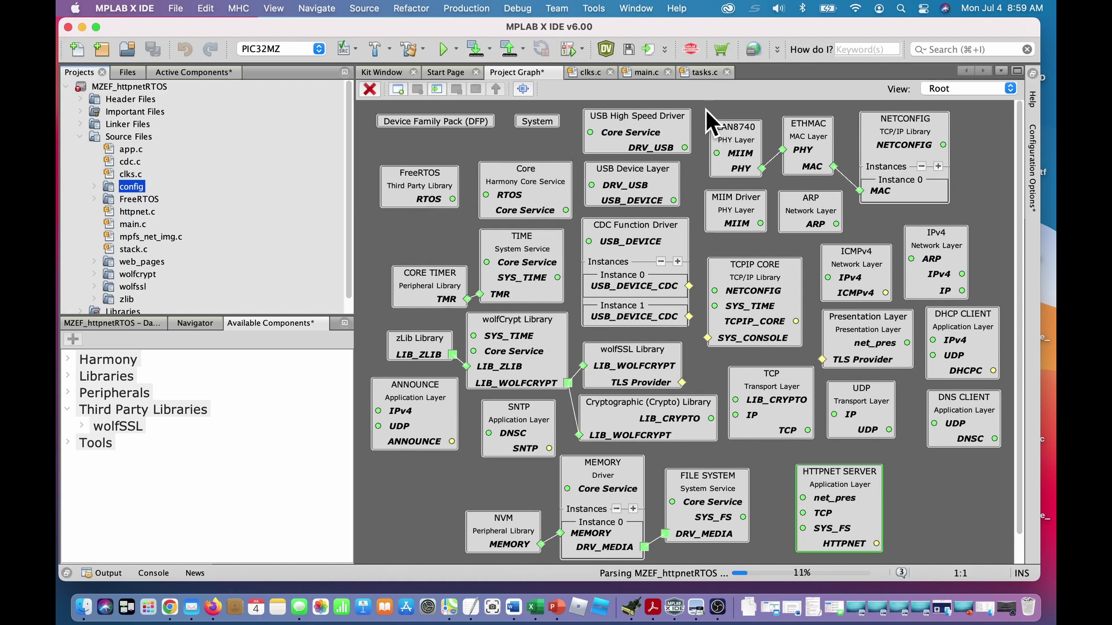
Show main.c with main calling SYS_Initialize and looping on SYS_Tasks
click(652, 70)
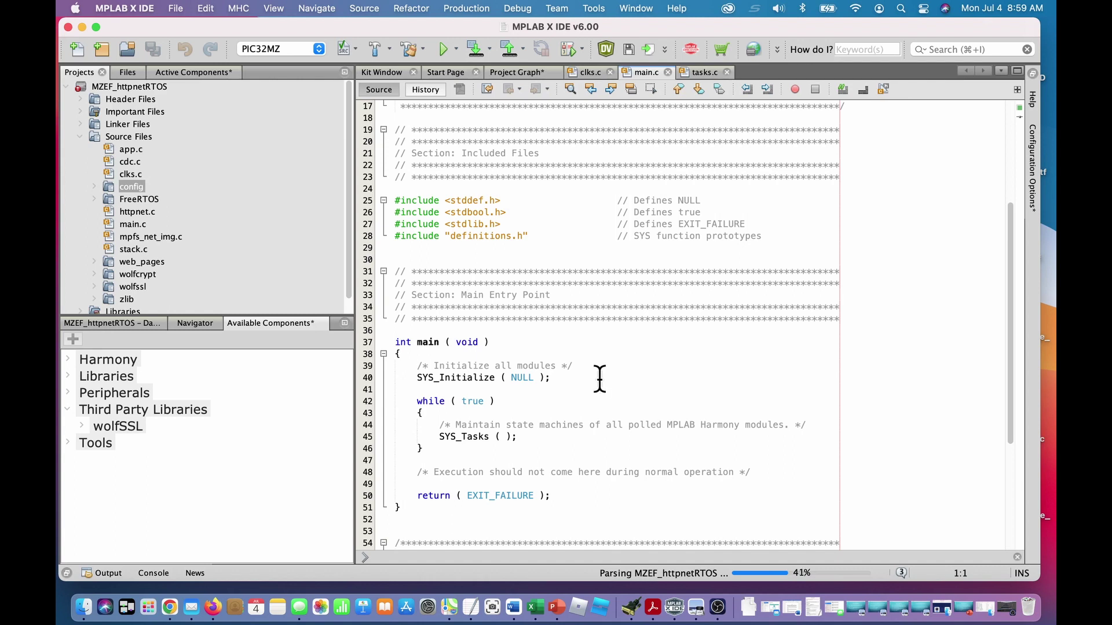
click(703, 73)
scroll(554, 182, down, 10)
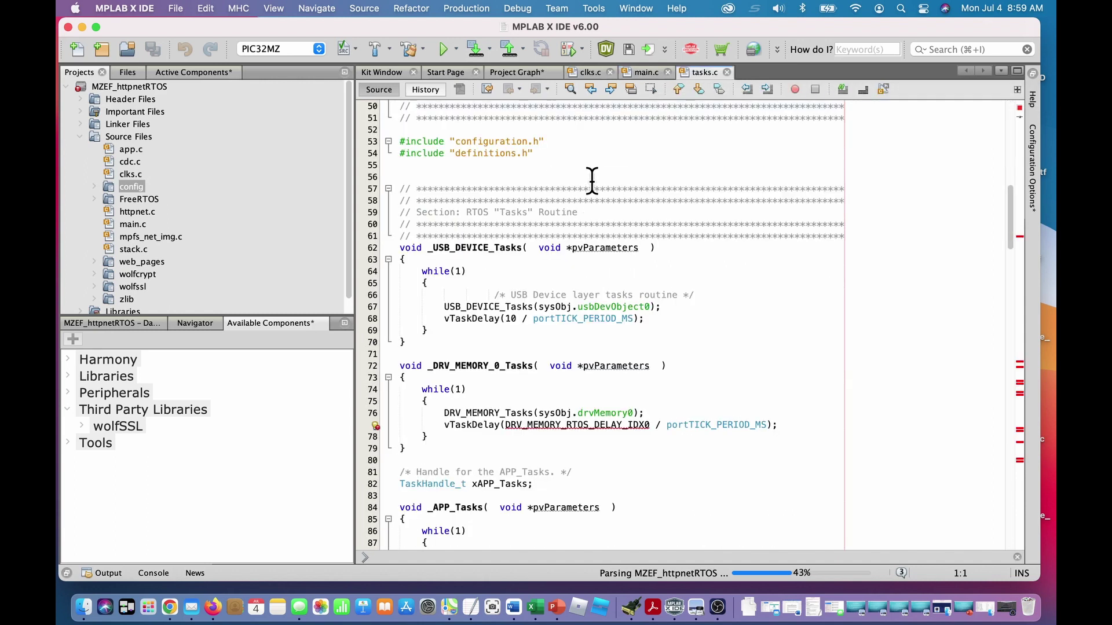
scroll(664, 245, down, 1)
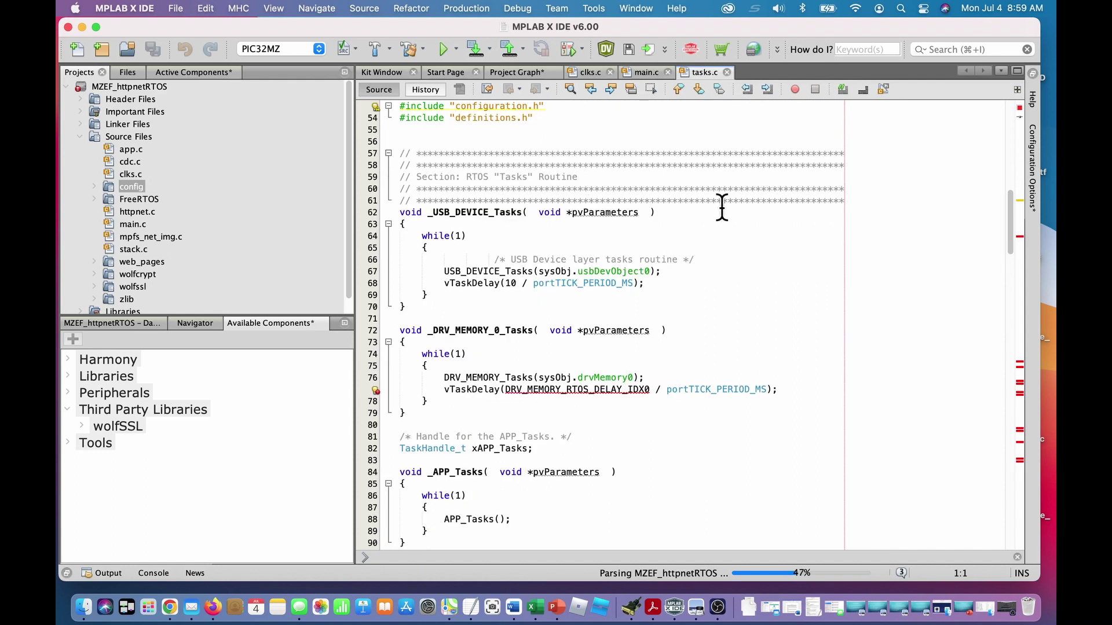
scroll(714, 207, down, 1)
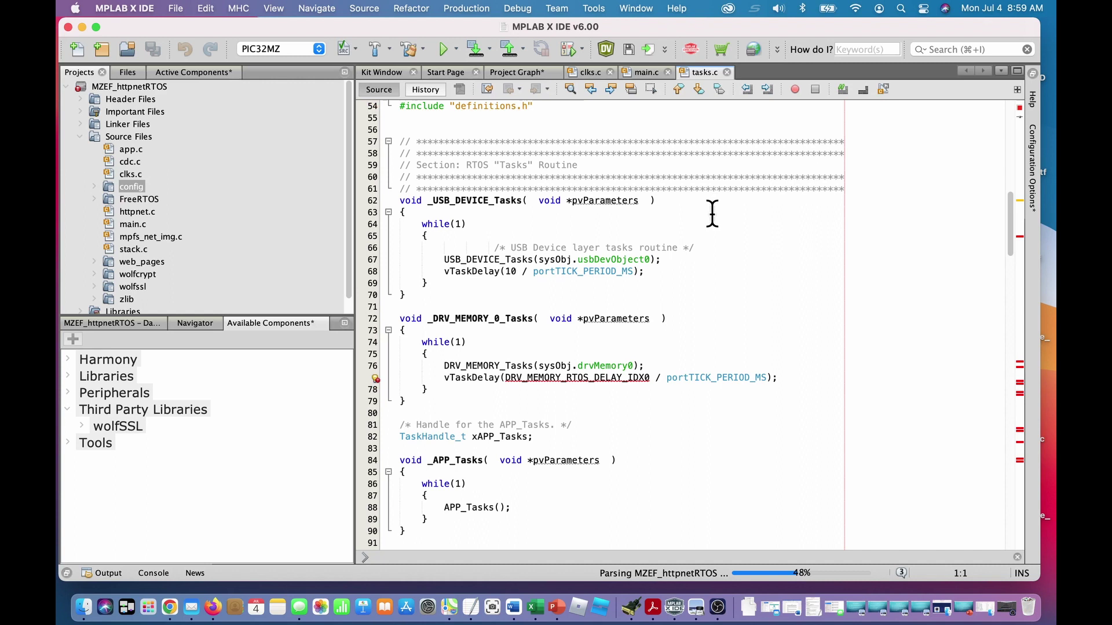
scroll(712, 213, down, 2)
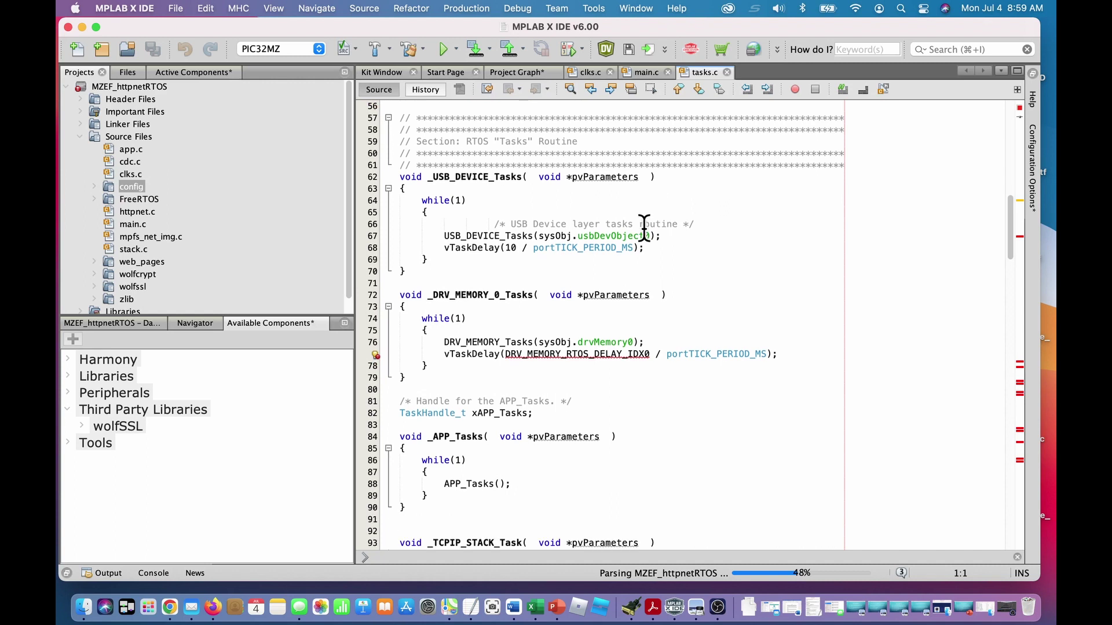
scroll(644, 227, down, 1)
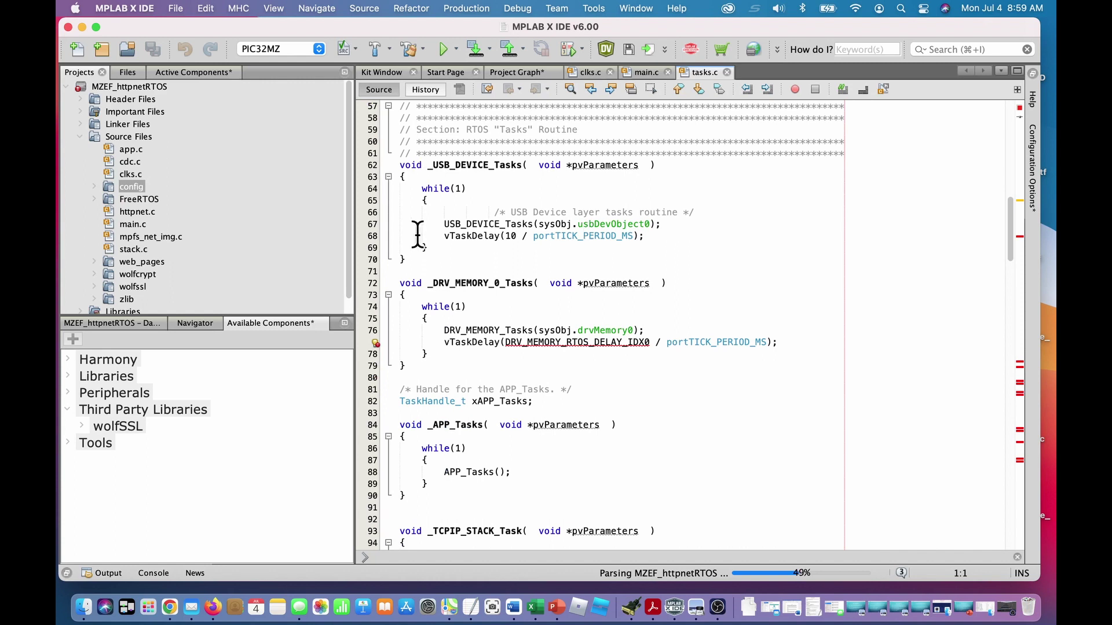
scroll(734, 191, down, 1)
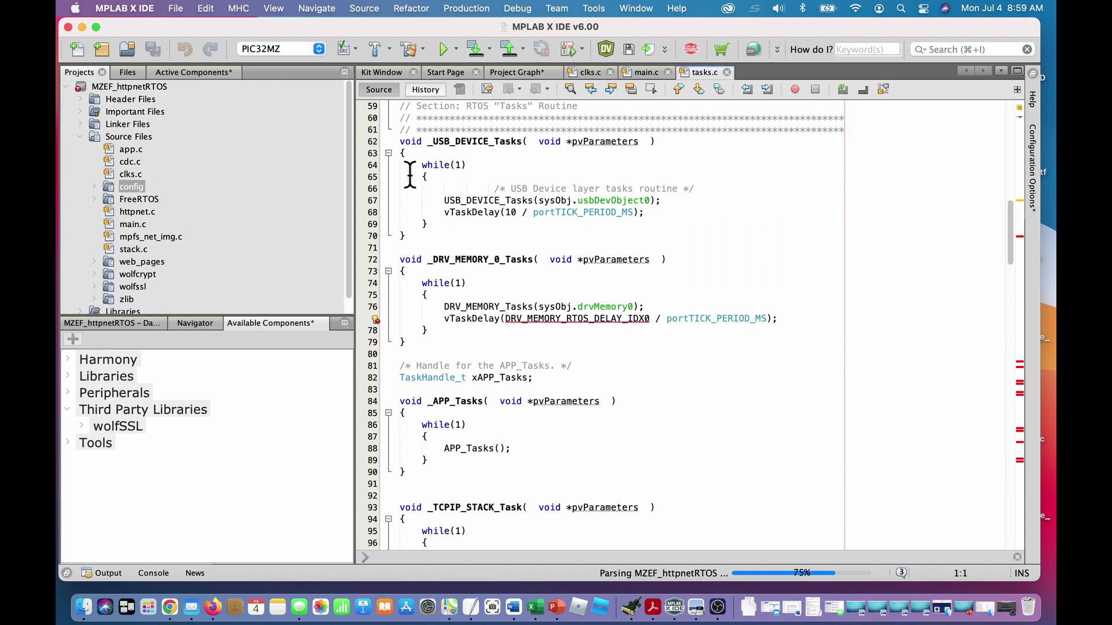
scroll(518, 196, down, 4)
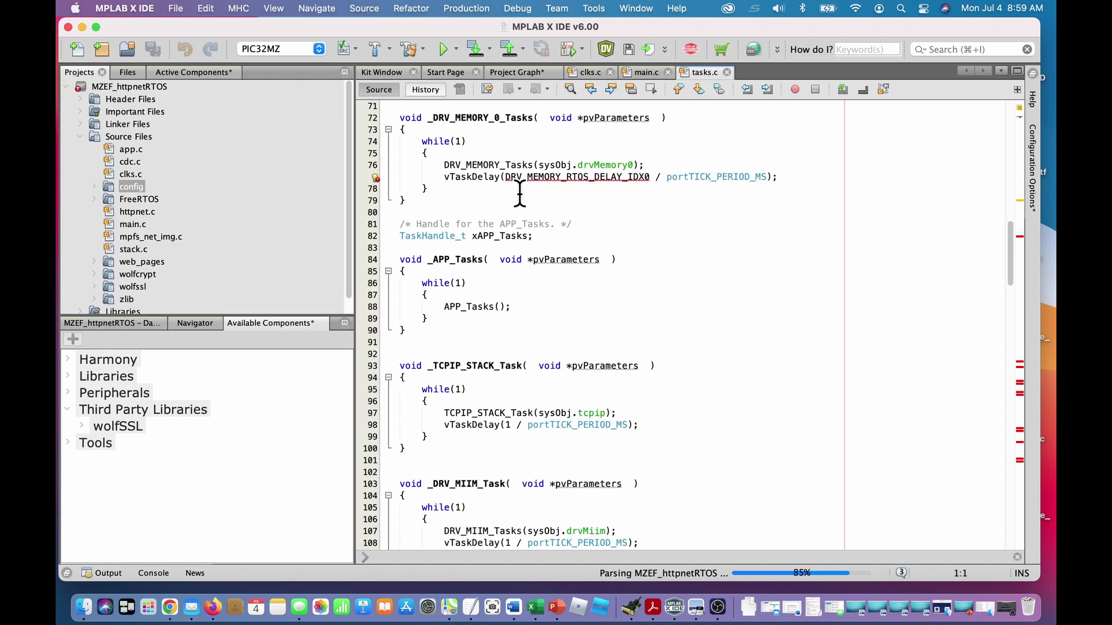
scroll(519, 196, down, 1)
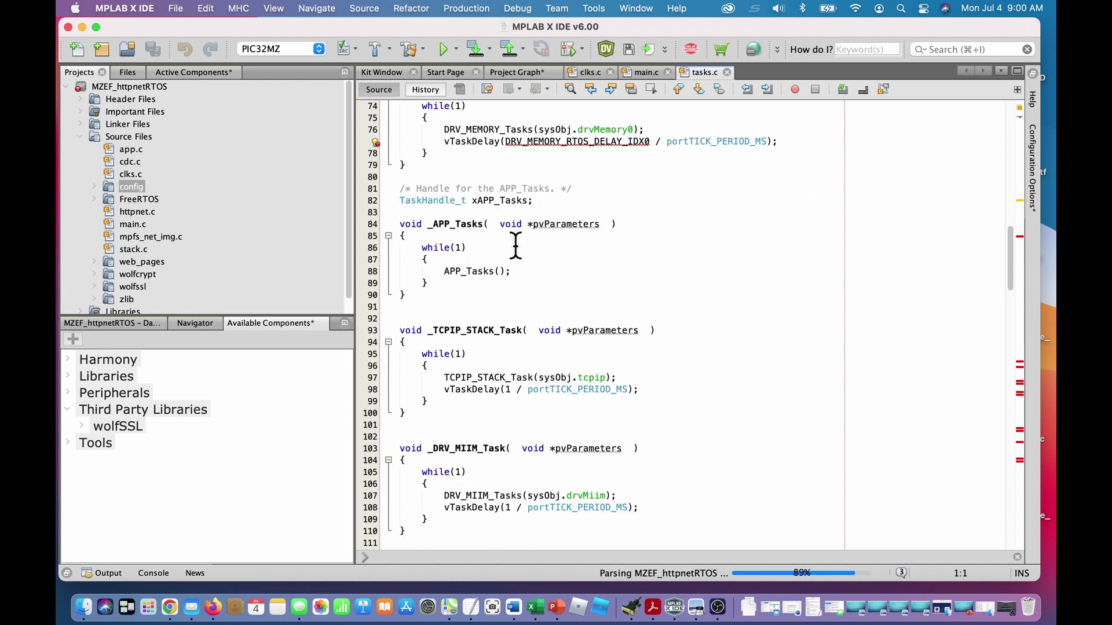
scroll(658, 237, down, 2)
scroll(674, 242, down, 1)
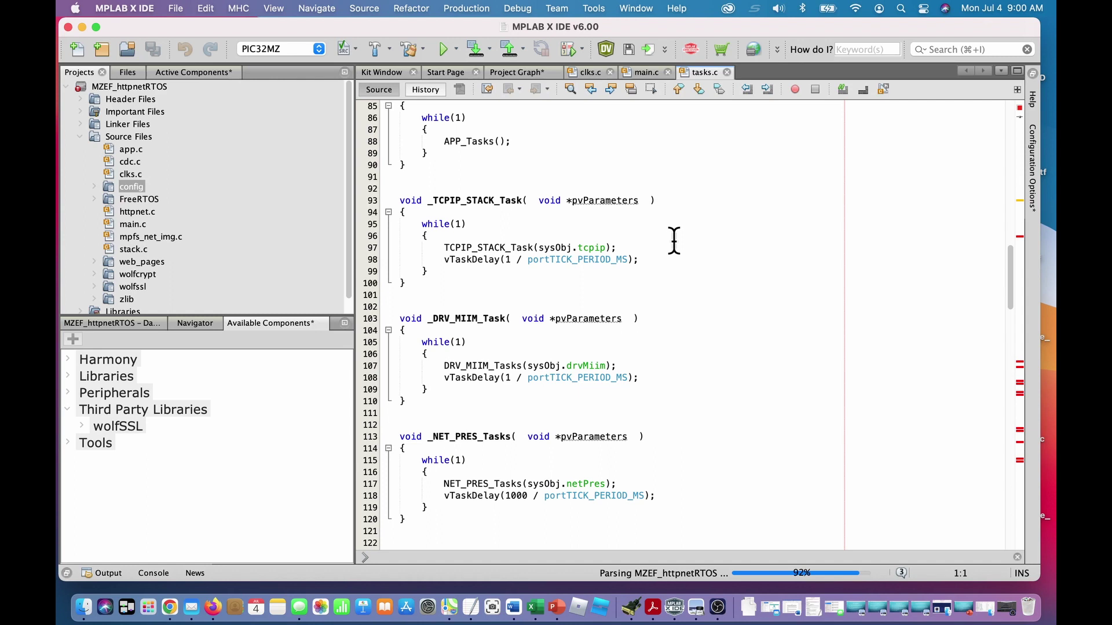
scroll(674, 242, down, 5)
scroll(509, 141, down, 3)
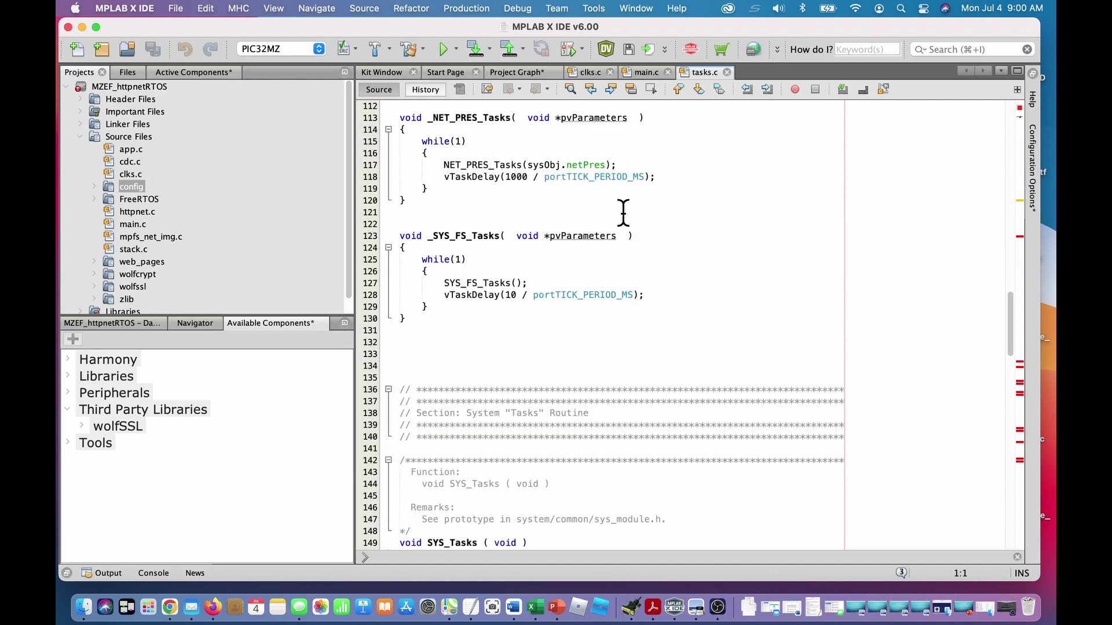
scroll(623, 211, down, 2)
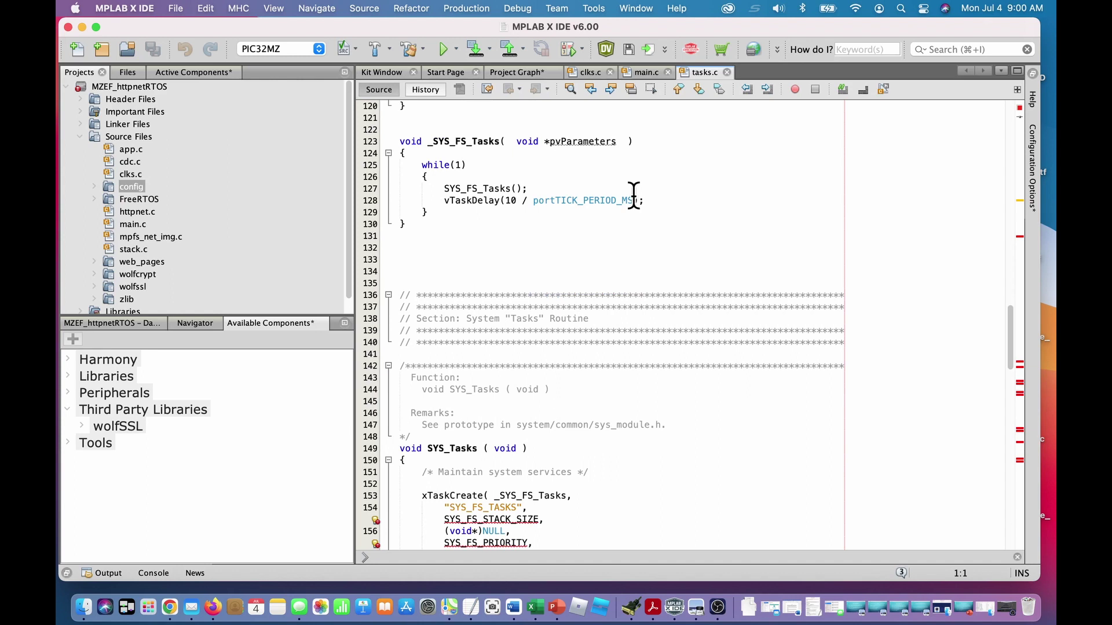
scroll(644, 173, down, 2)
scroll(647, 156, up, 5)
scroll(669, 174, down, 2)
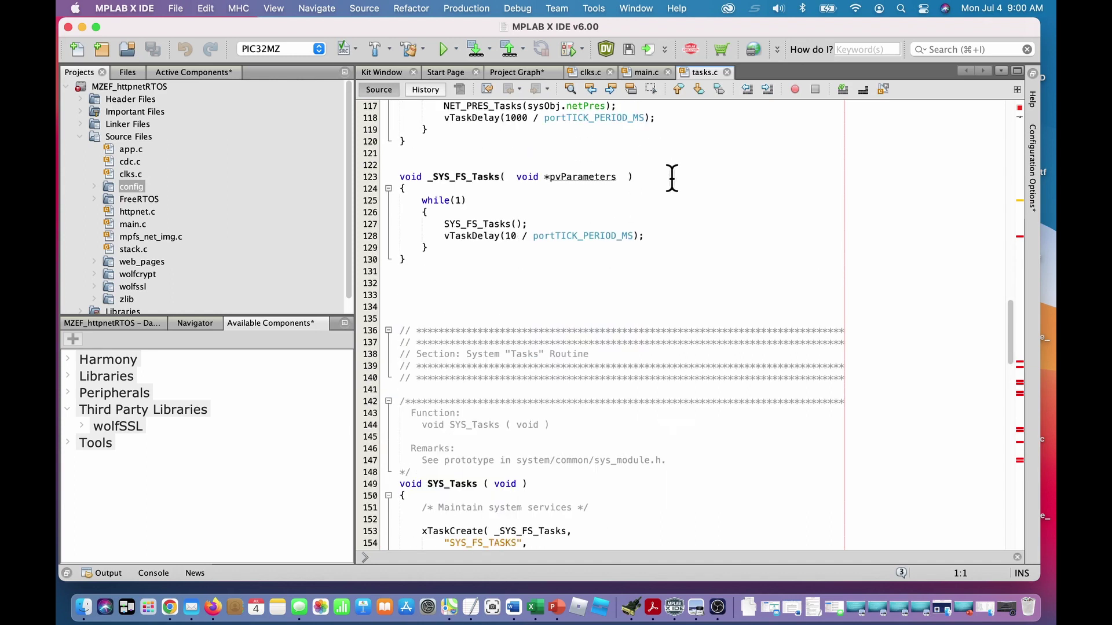
scroll(671, 178, down, 2)
scroll(670, 179, down, 1)
scroll(669, 181, down, 2)
scroll(666, 184, down, 2)
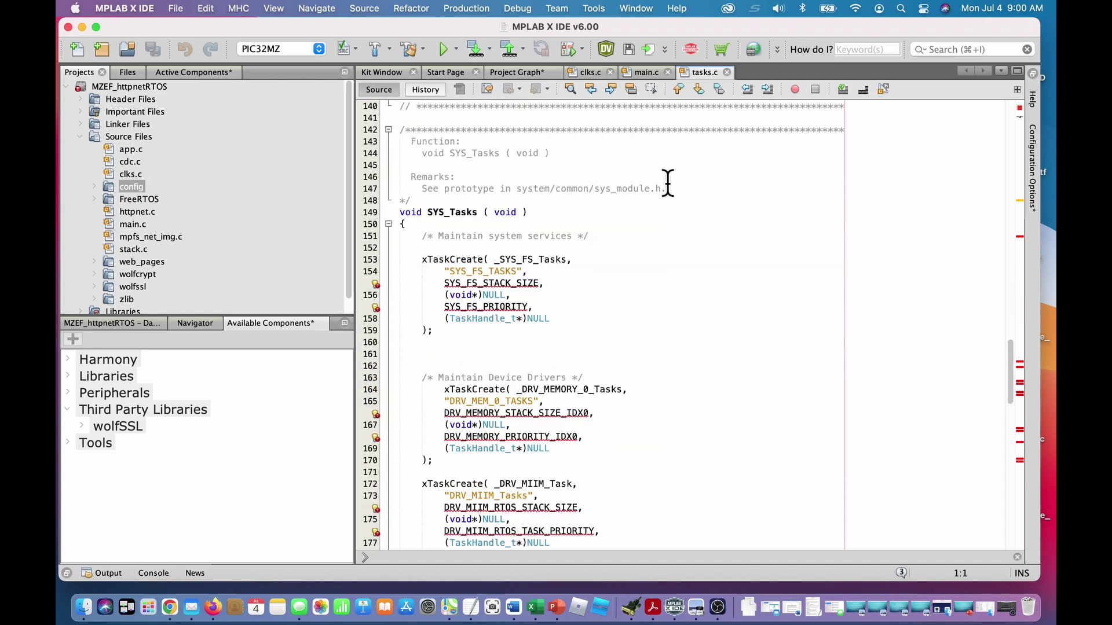
scroll(653, 205, down, 2)
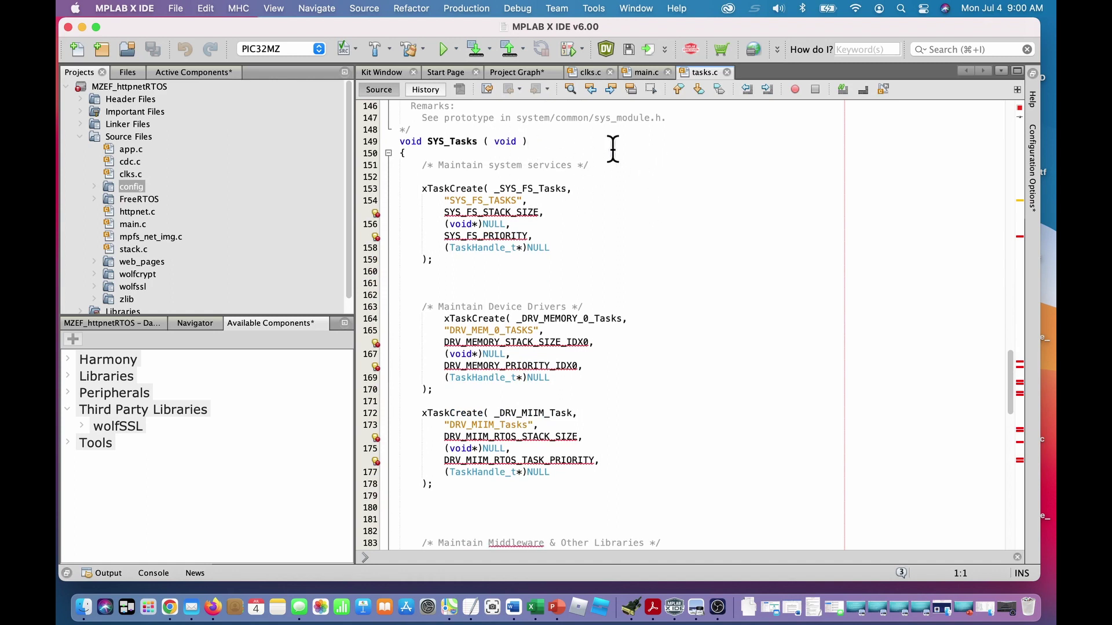
scroll(613, 154, down, 1)
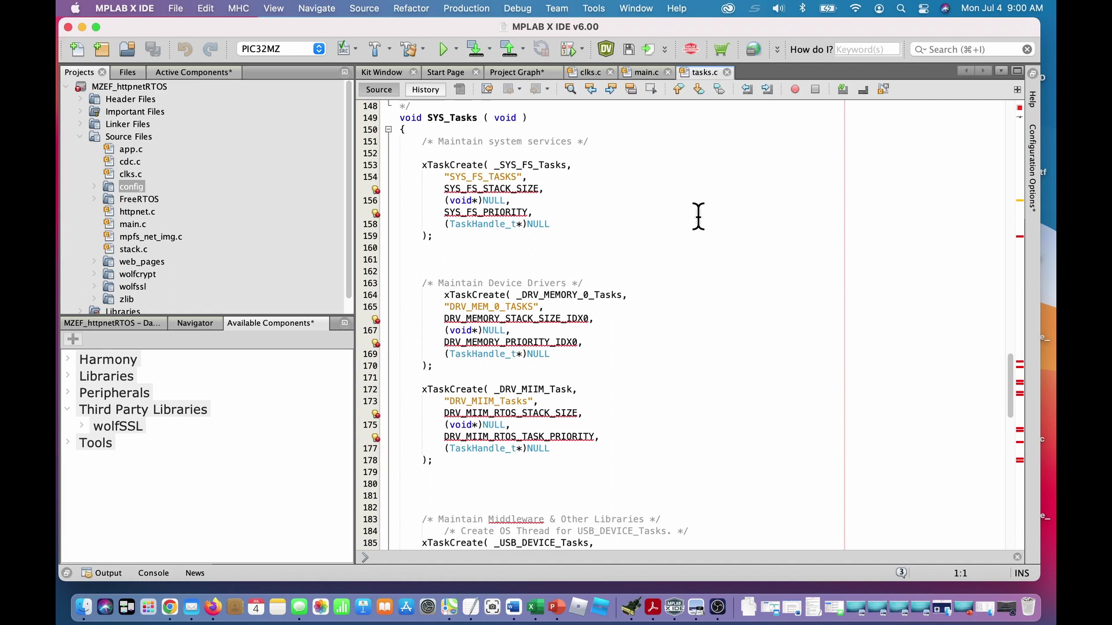
scroll(698, 217, down, 1)
scroll(695, 218, down, 1)
scroll(692, 219, down, 1)
scroll(687, 220, down, 3)
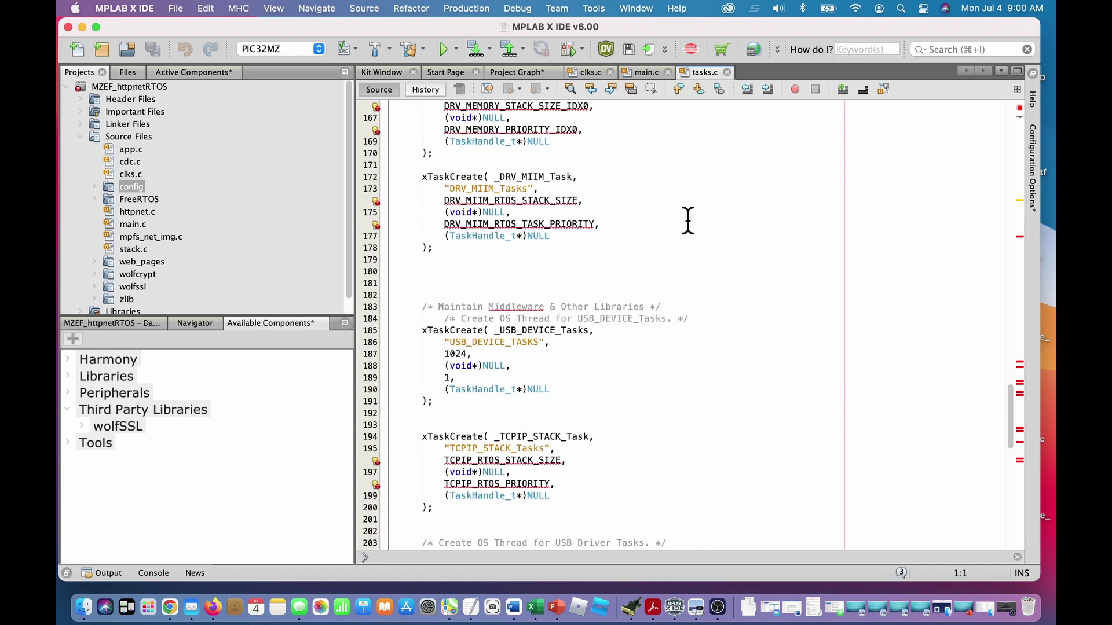
scroll(688, 222, down, 2)
scroll(688, 220, down, 3)
scroll(687, 221, down, 2)
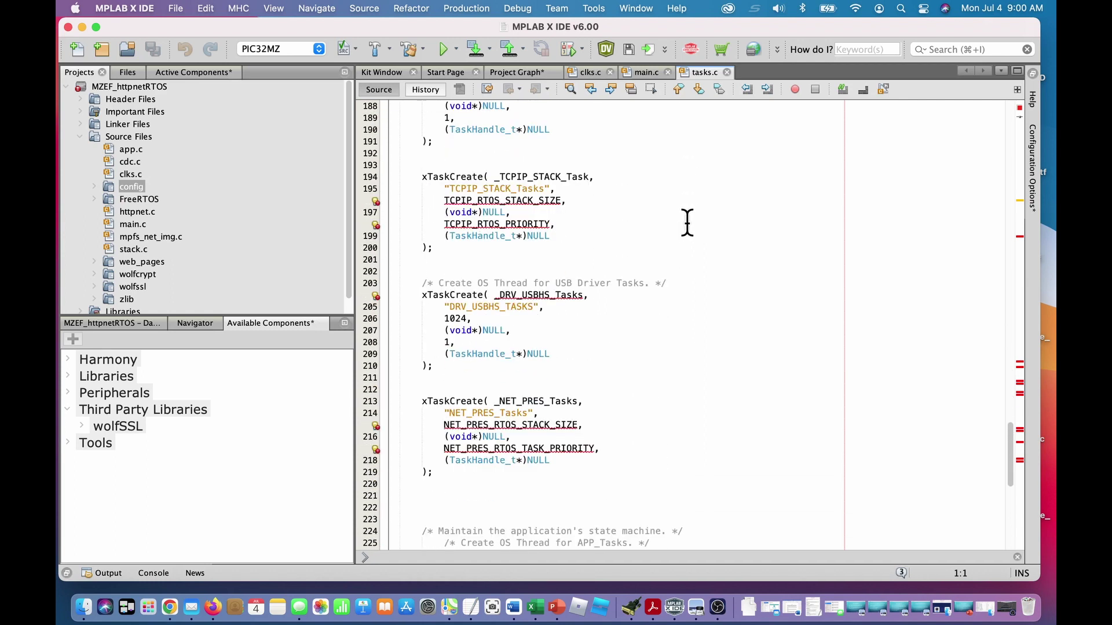
scroll(688, 222, down, 2)
scroll(687, 223, down, 4)
scroll(687, 222, down, 1)
scroll(688, 224, down, 1)
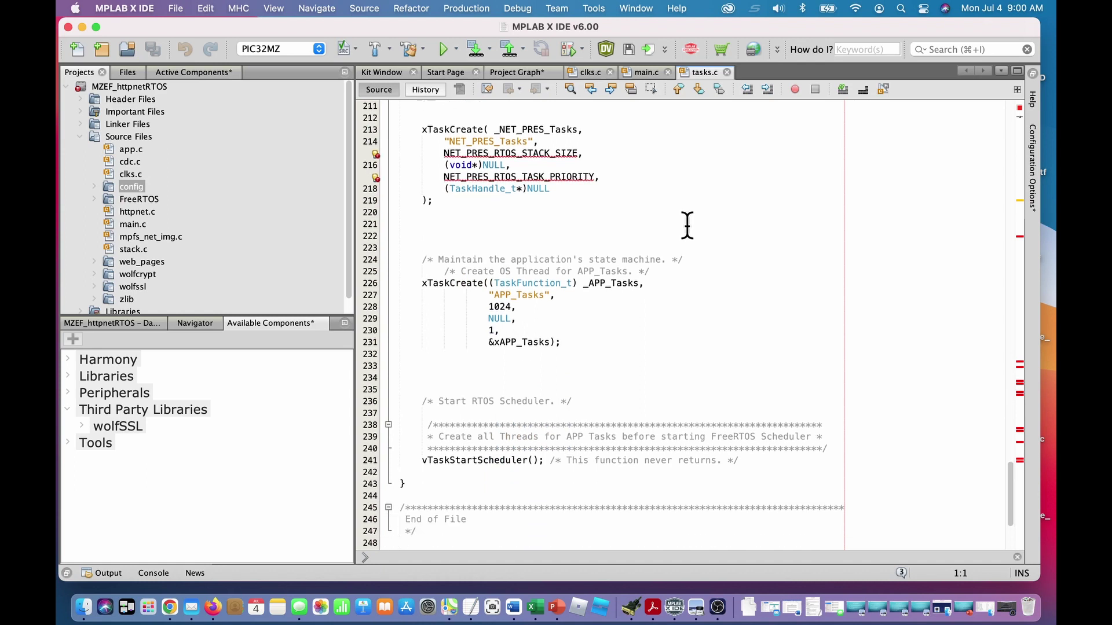
scroll(687, 224, down, 1)
scroll(686, 225, down, 1)
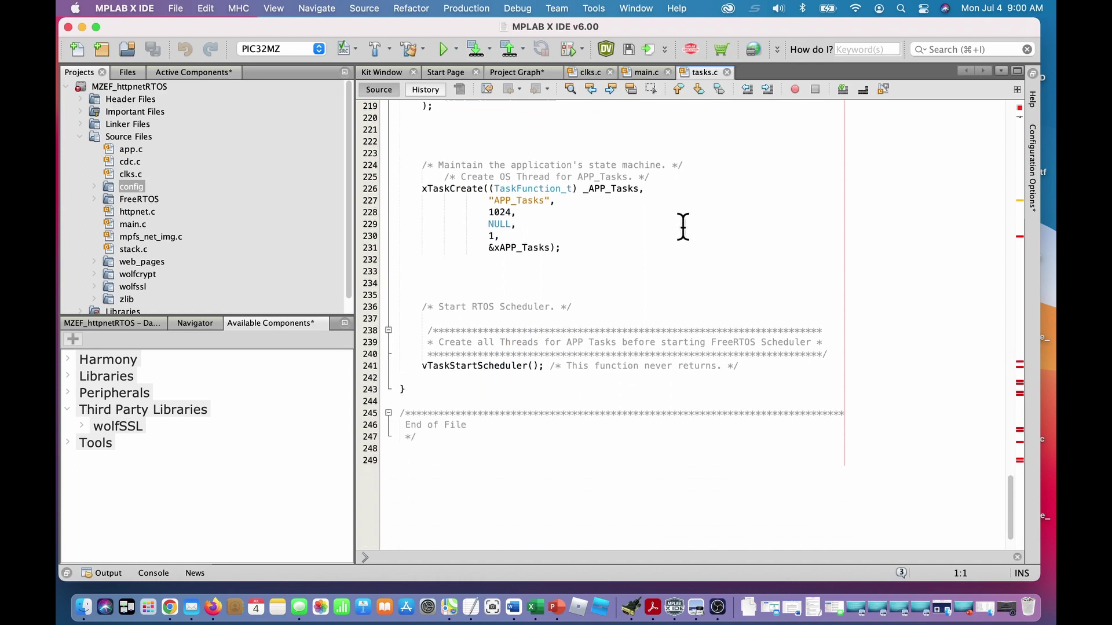
scroll(683, 226, down, 2)
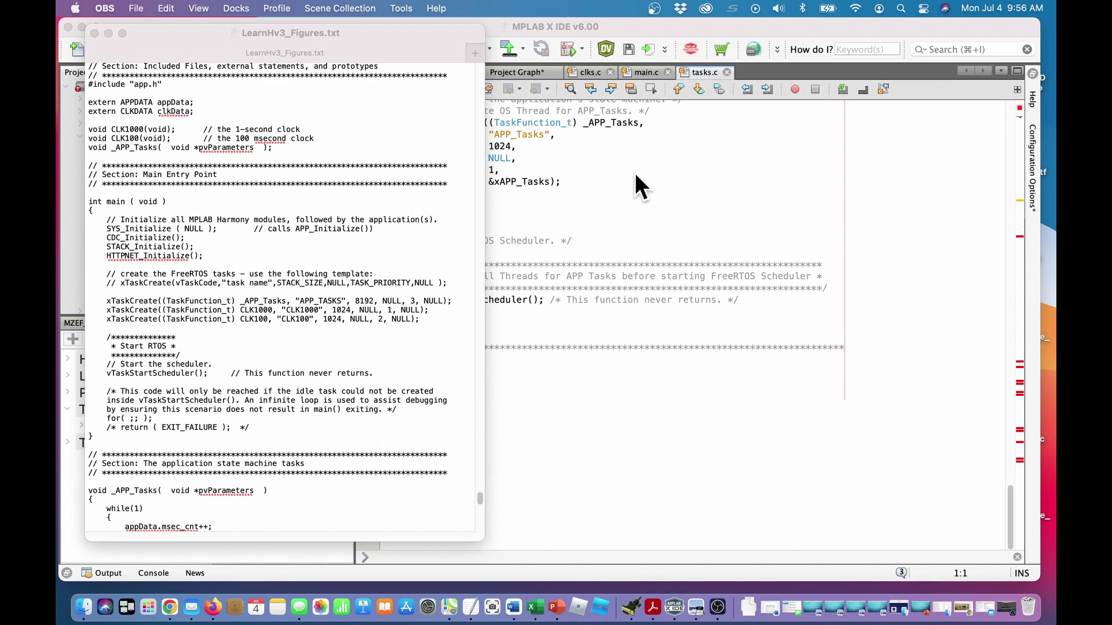
Show main.c and bring up the LearnHv3_Figures.txt reference listing beside it
click(640, 75)
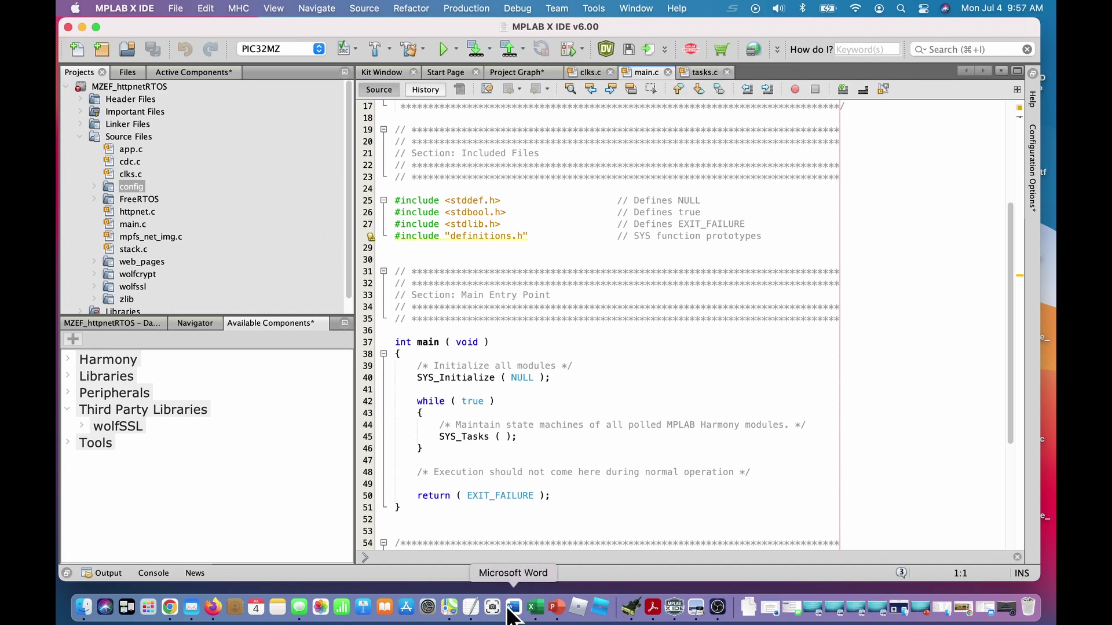
click(470, 607)
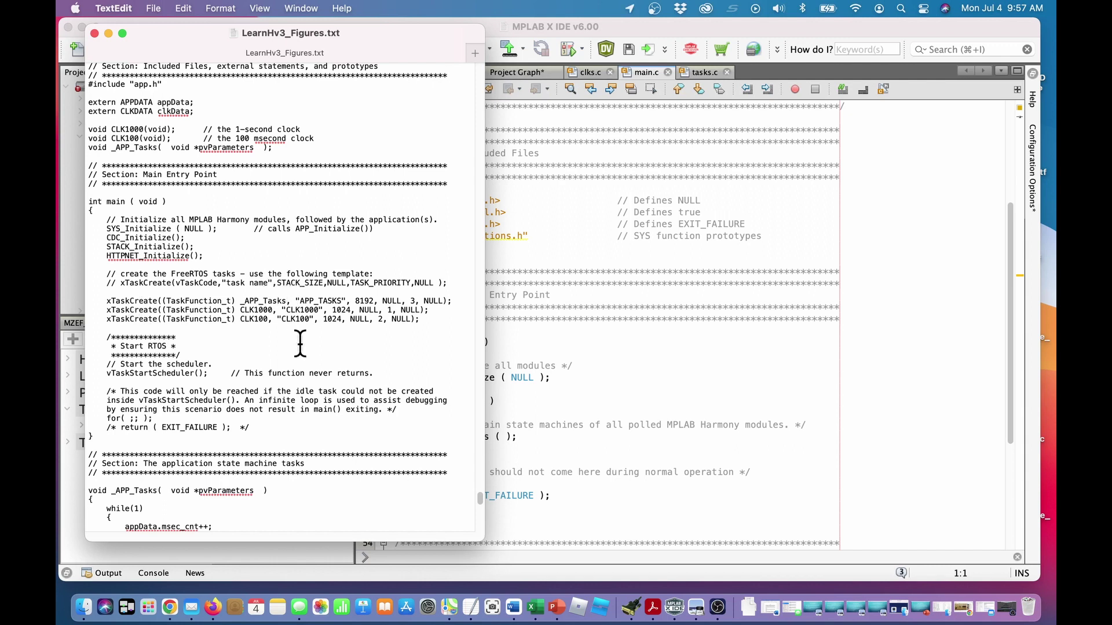
scroll(365, 354, down, 3)
scroll(367, 351, down, 3)
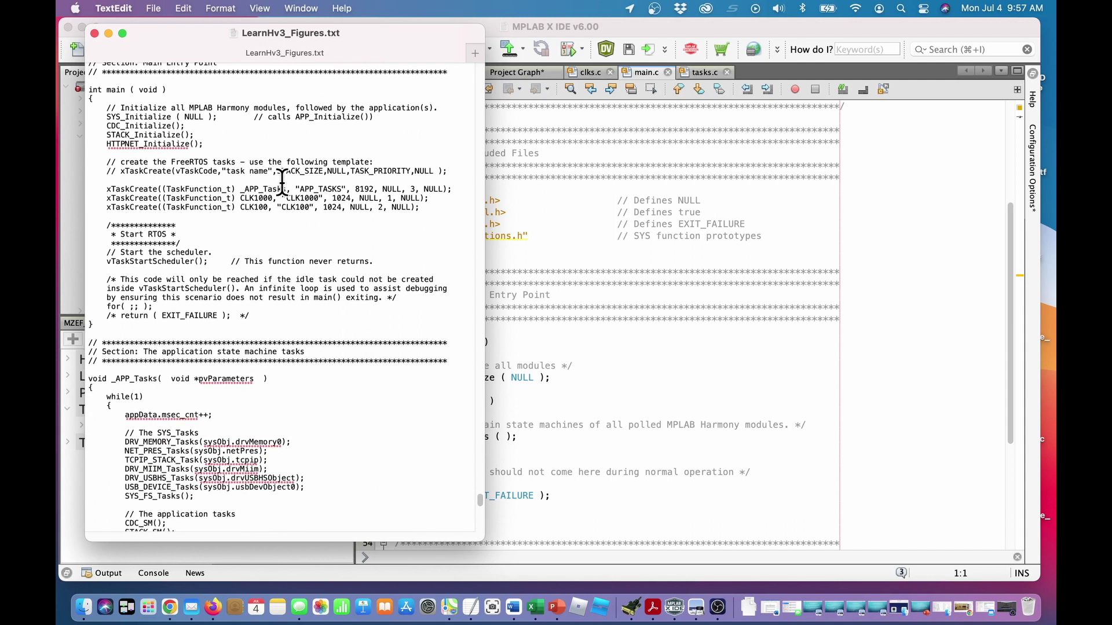
scroll(325, 422, down, 1)
scroll(329, 422, down, 1)
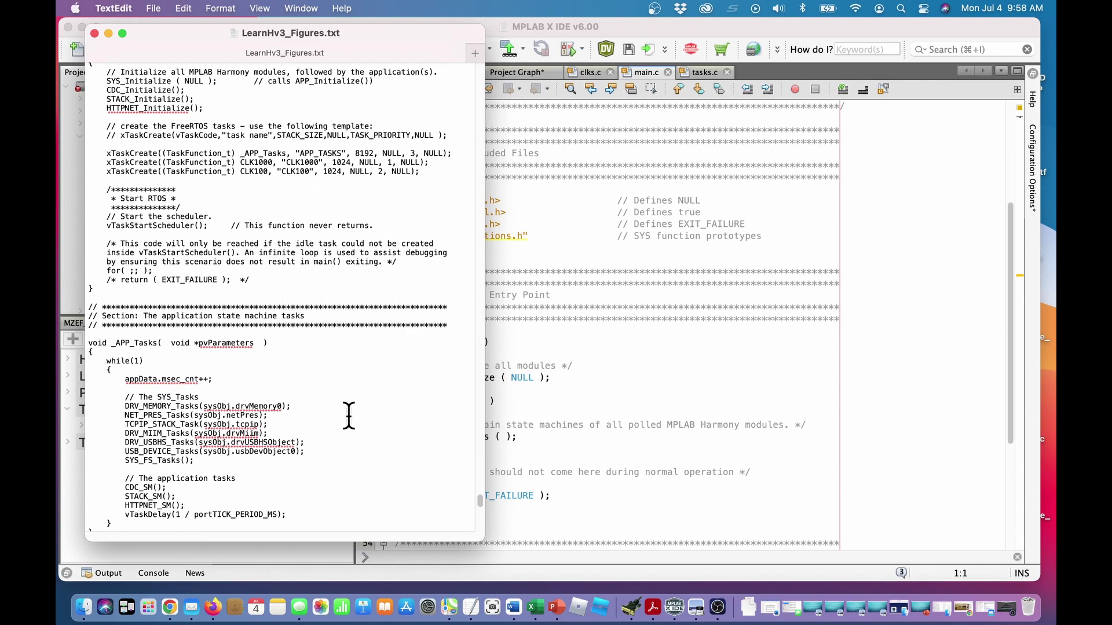
scroll(348, 414, up, 2)
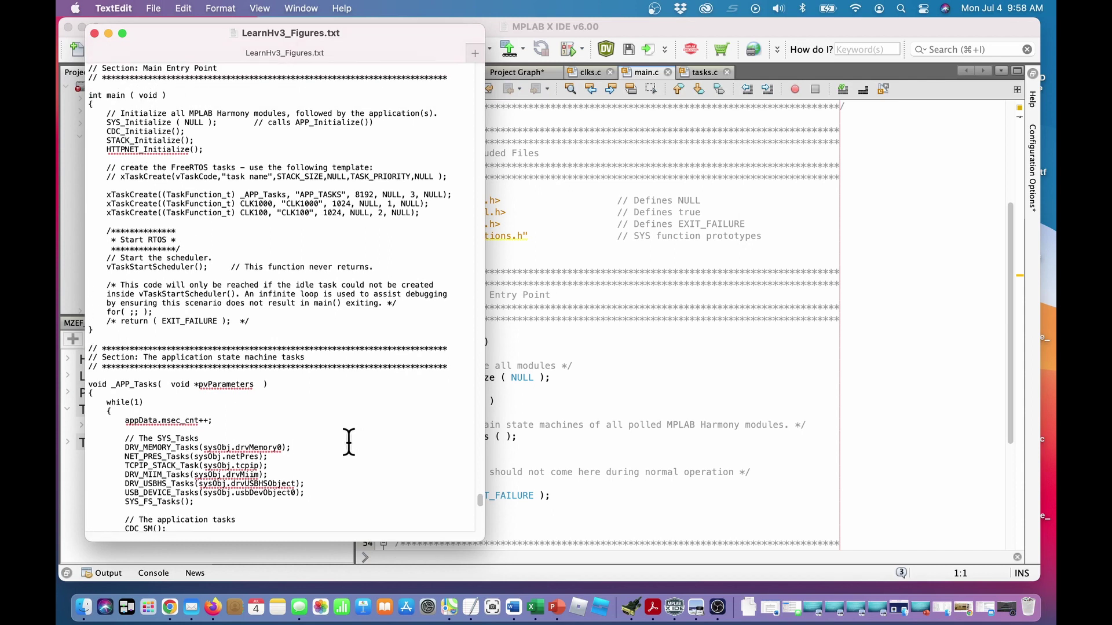
scroll(348, 441, up, 1)
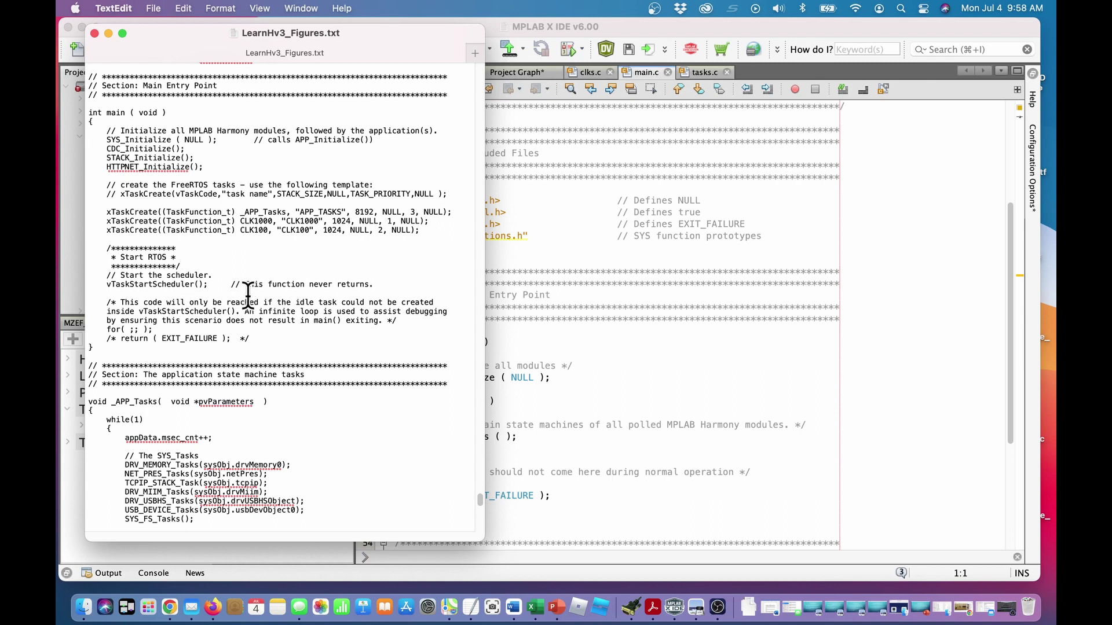
scroll(273, 286, down, 1)
scroll(273, 286, down, 2)
scroll(274, 287, down, 3)
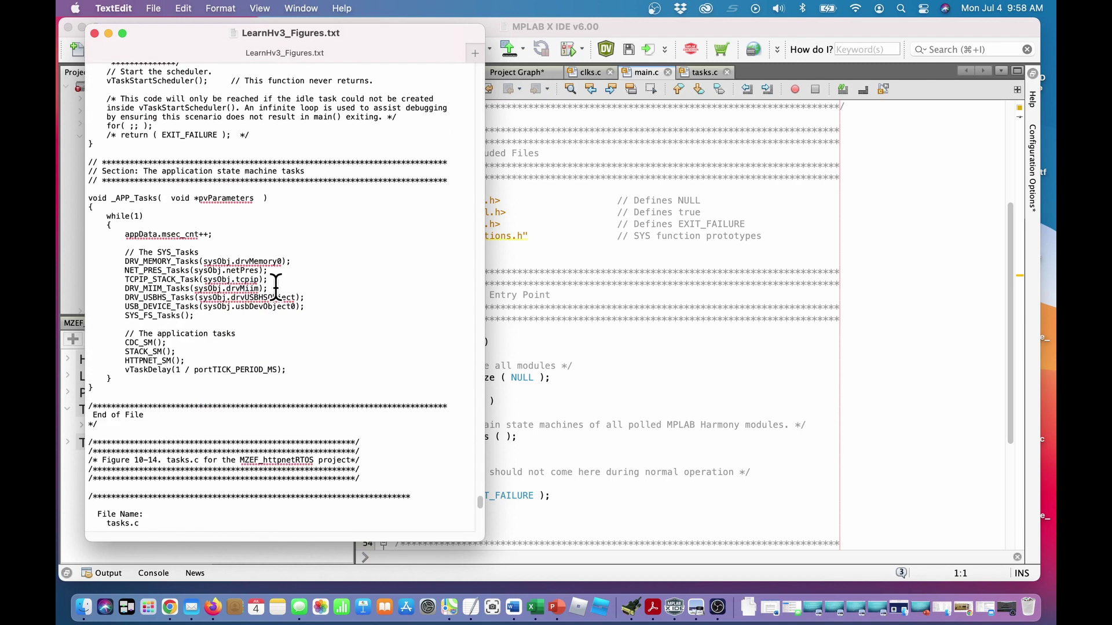
scroll(275, 287, down, 2)
scroll(274, 287, up, 1)
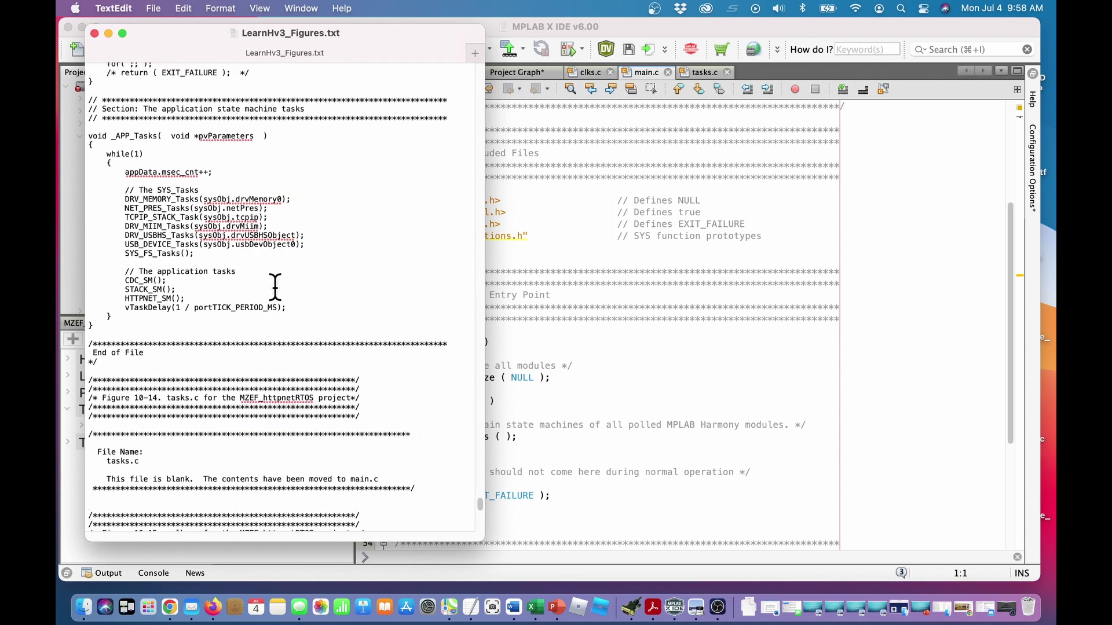
scroll(275, 287, up, 3)
scroll(277, 285, down, 2)
scroll(279, 285, down, 1)
scroll(278, 285, down, 2)
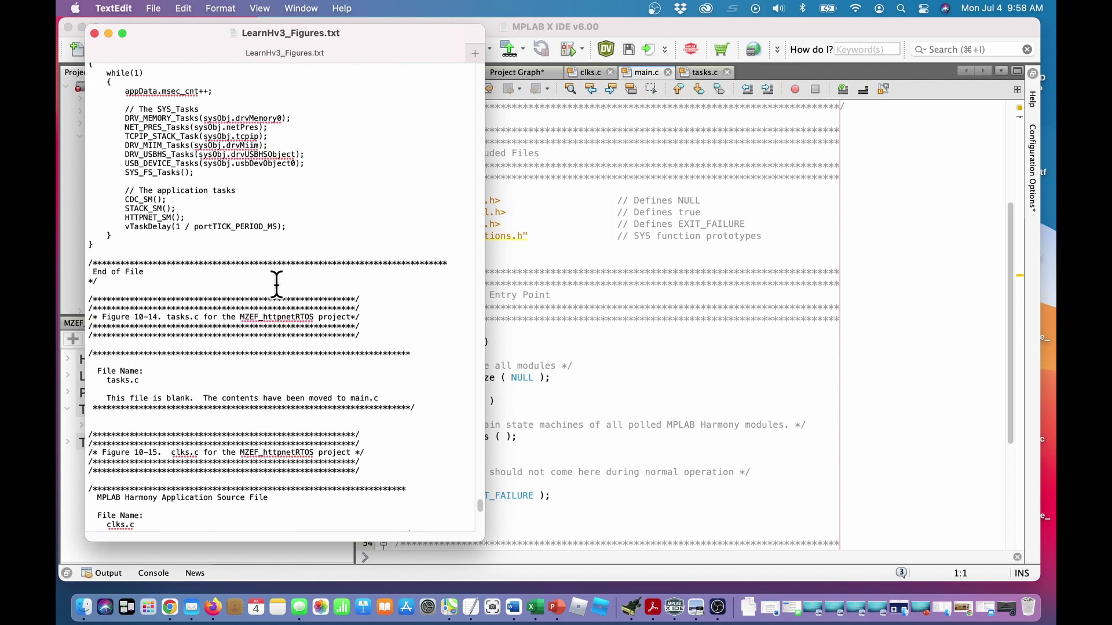
scroll(278, 286, down, 1)
scroll(277, 287, down, 1)
scroll(276, 287, up, 1)
scroll(276, 285, up, 1)
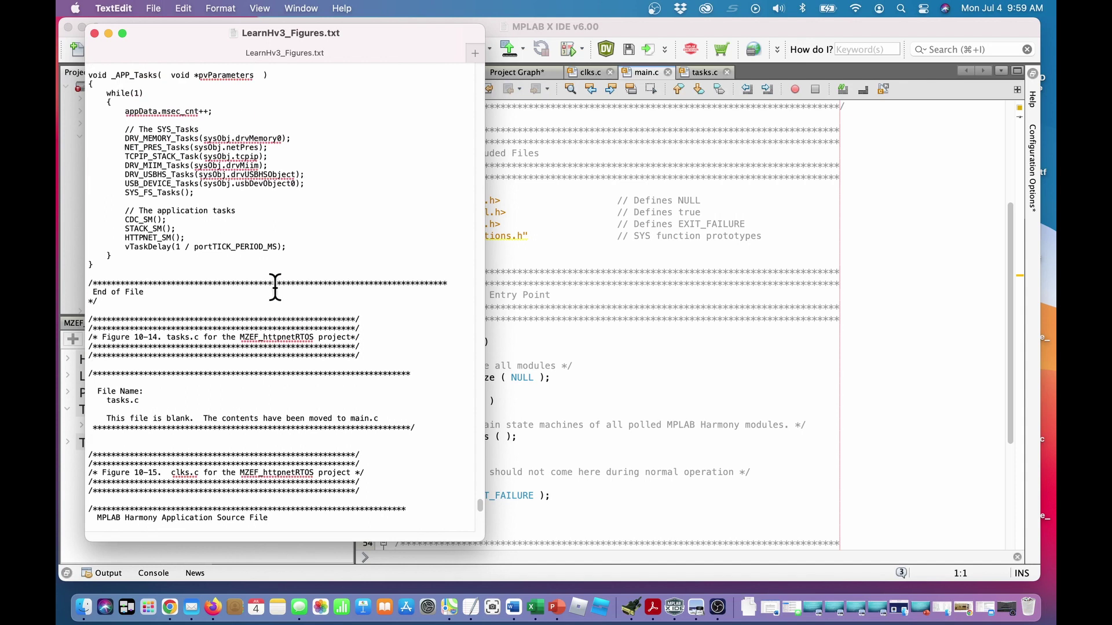
scroll(272, 285, up, 3)
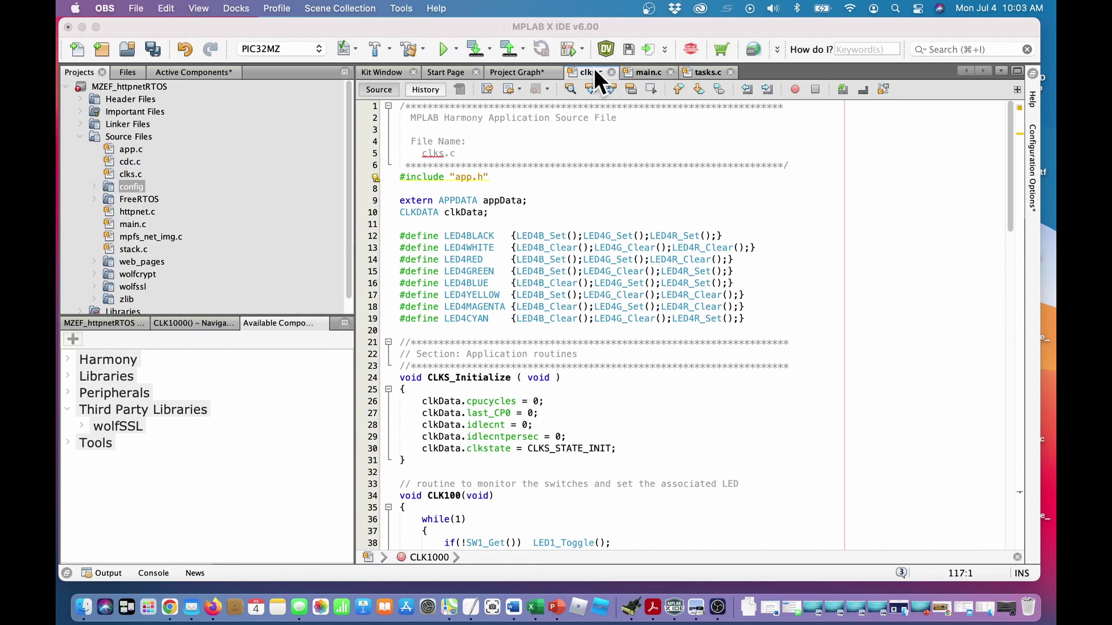
Confirm tasks.c is blank and main.c now creates the FreeRTOS tasks
click(711, 73)
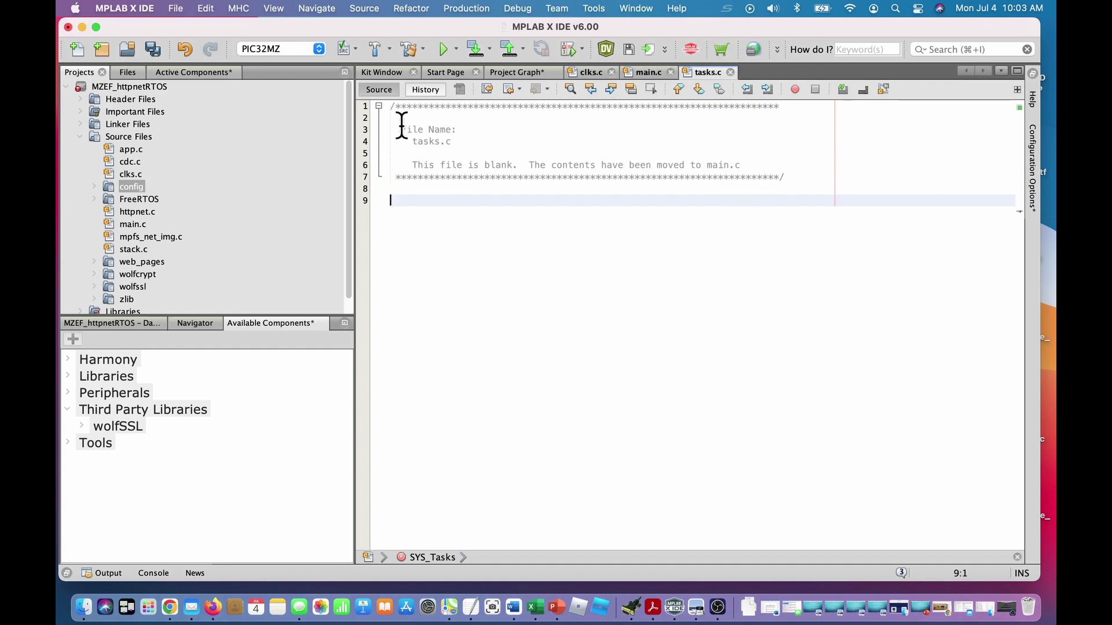
click(647, 74)
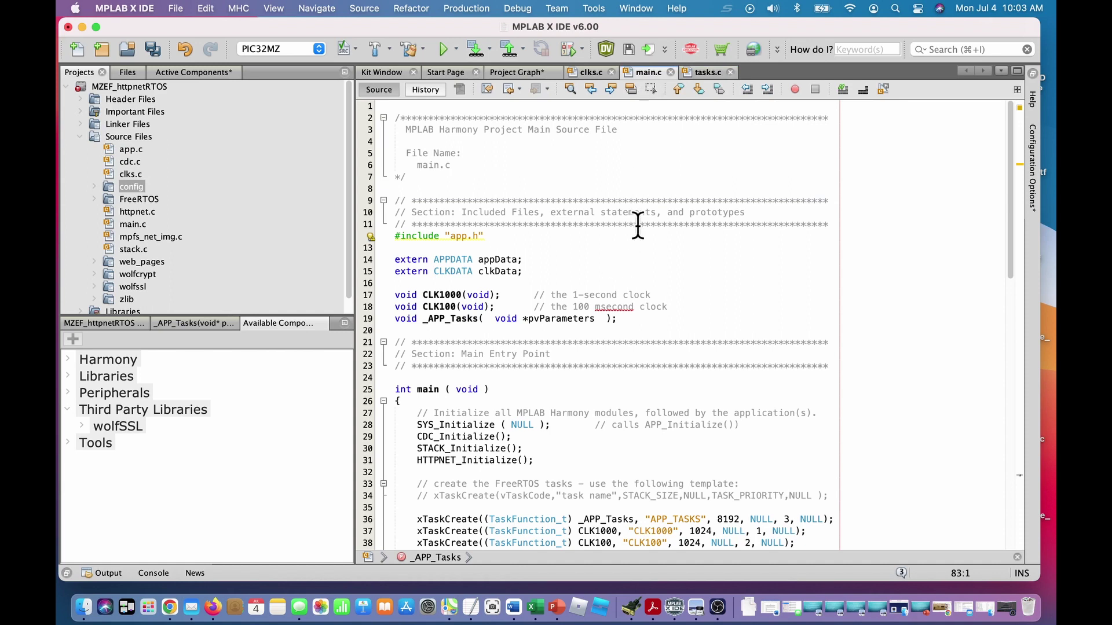
scroll(641, 214, down, 1)
scroll(640, 215, down, 3)
scroll(640, 214, down, 4)
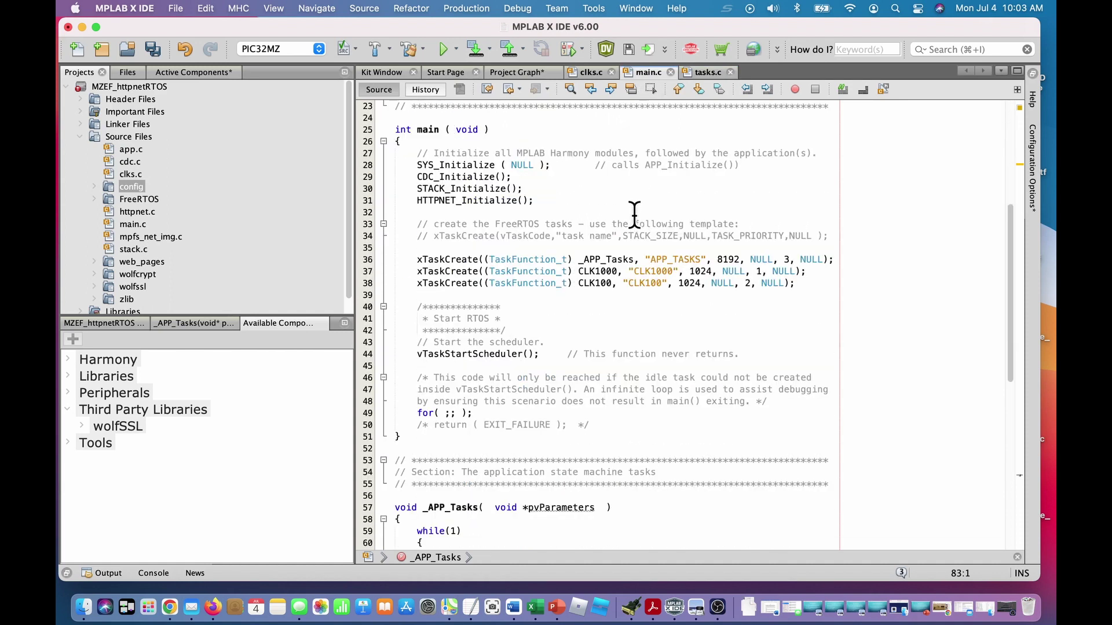
scroll(640, 214, down, 4)
scroll(637, 215, down, 3)
scroll(637, 214, down, 1)
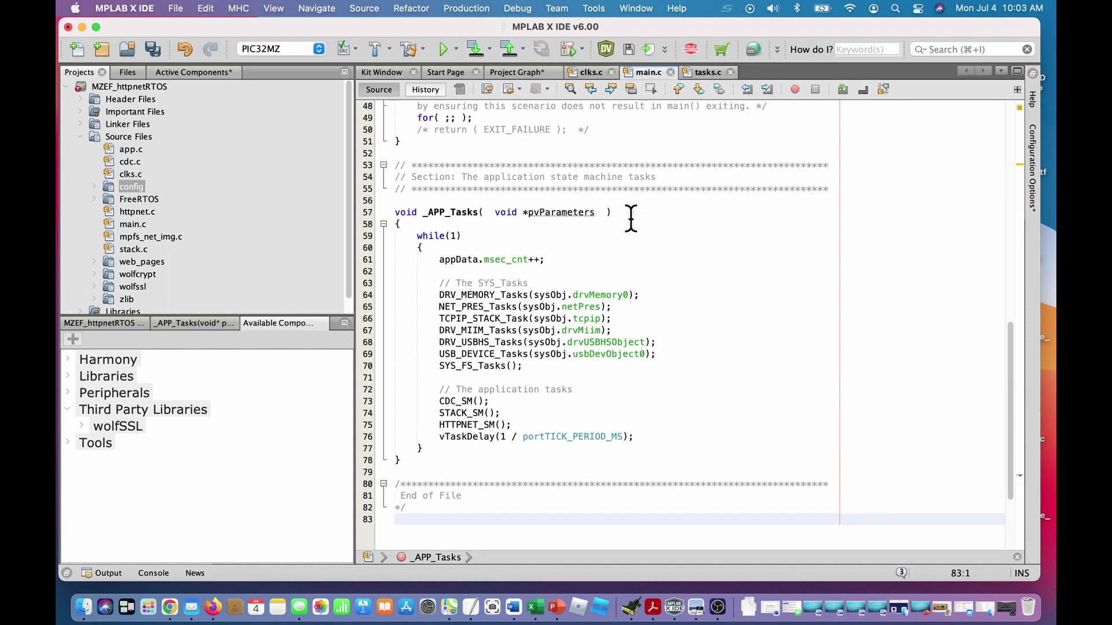
scroll(630, 216, up, 4)
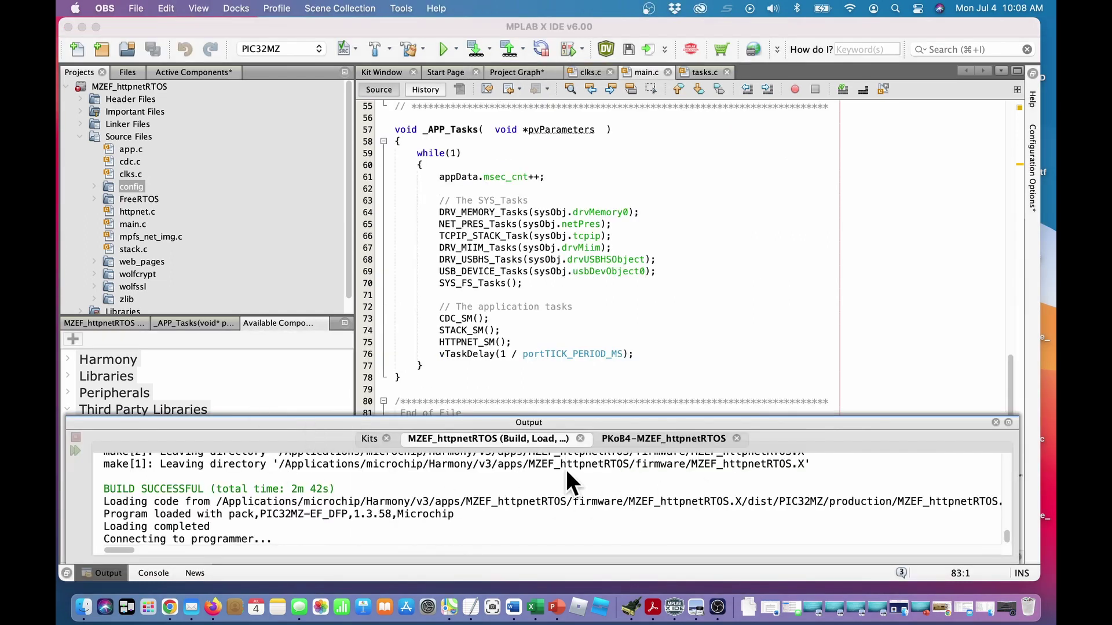
Show the PKoB4 programmer output reporting Programming/Verify complete
click(650, 435)
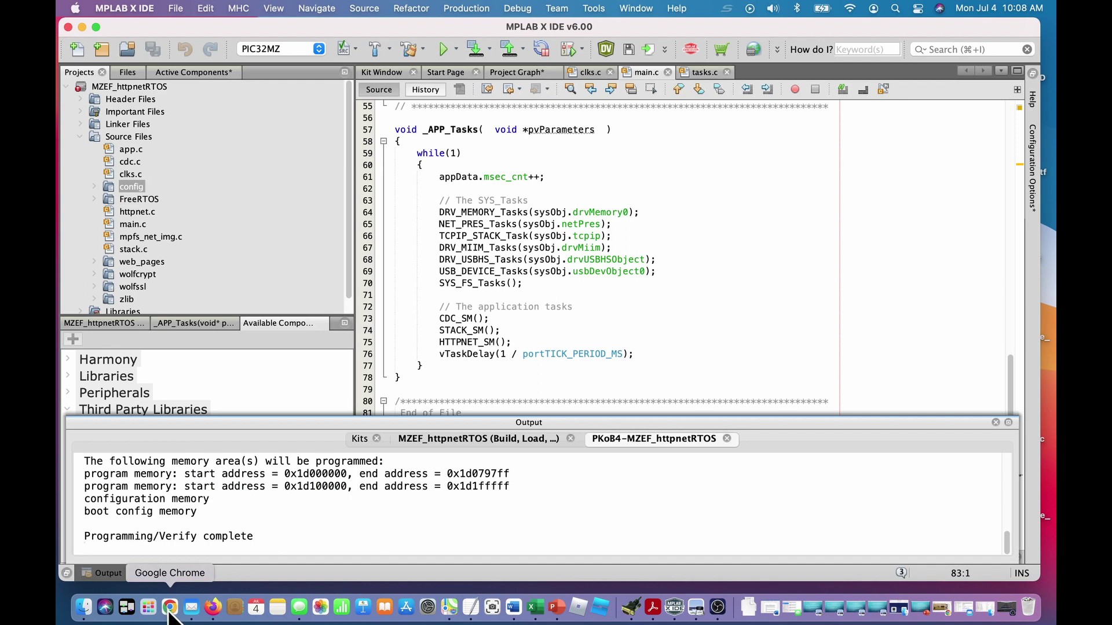
Browse to 192.168.100.10 in Chrome and view the board's TCP/IP demo welcome page with LED and button status
click(170, 613)
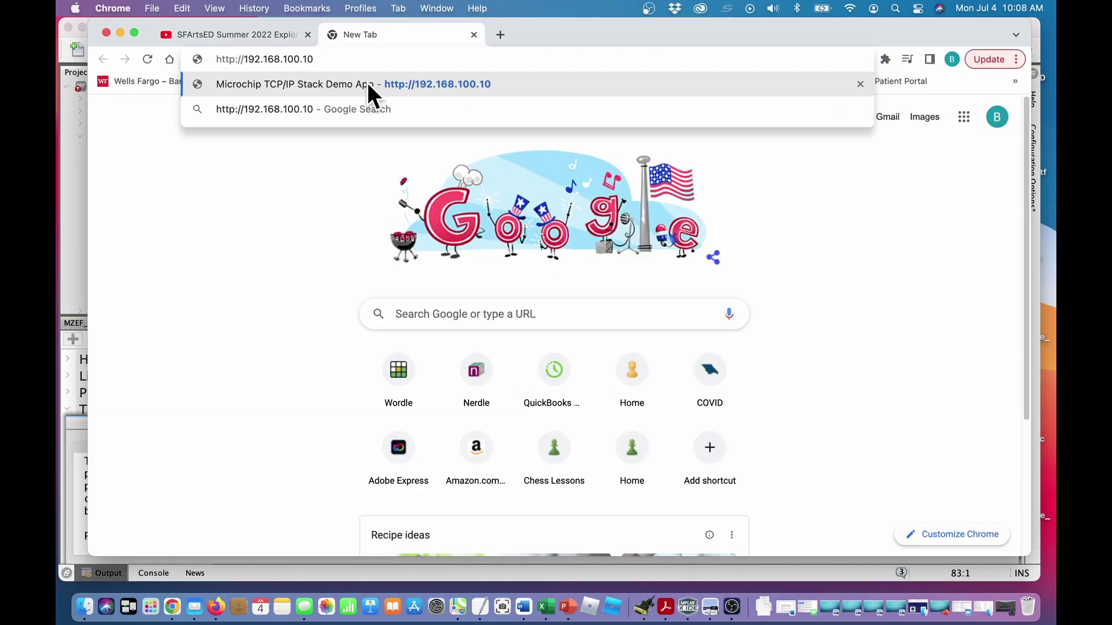
click(367, 94)
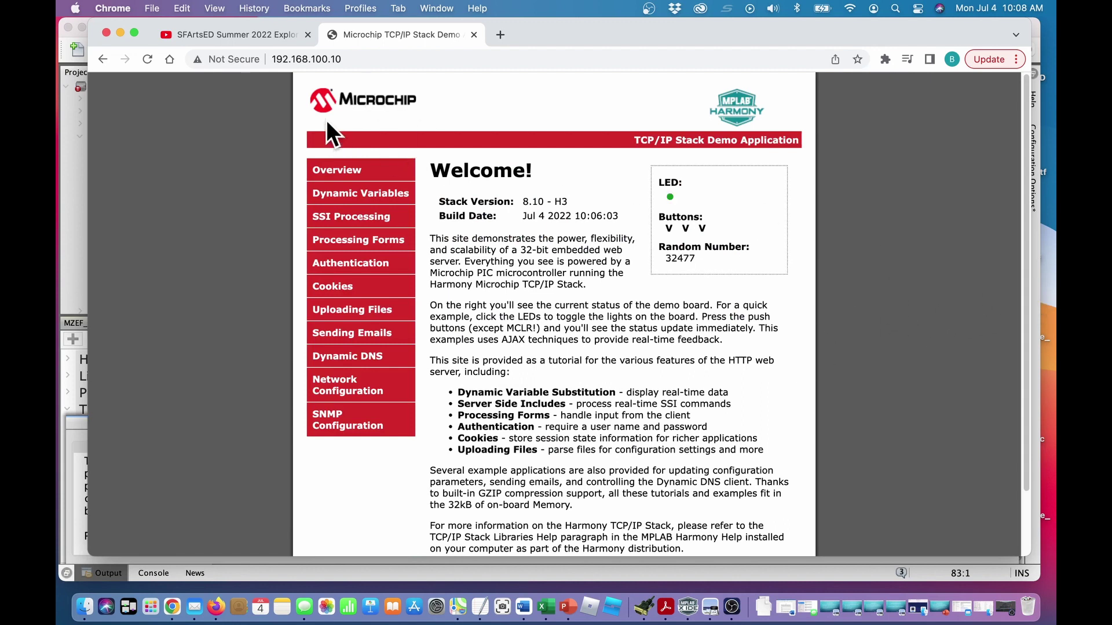
click(669, 198)
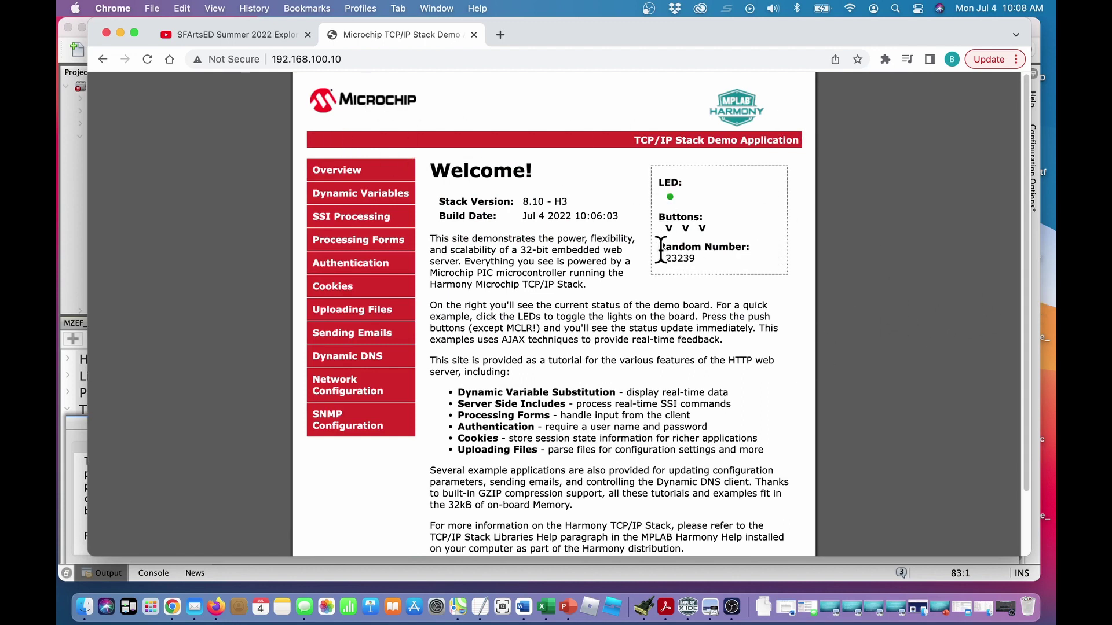
scroll(569, 320, down, 2)
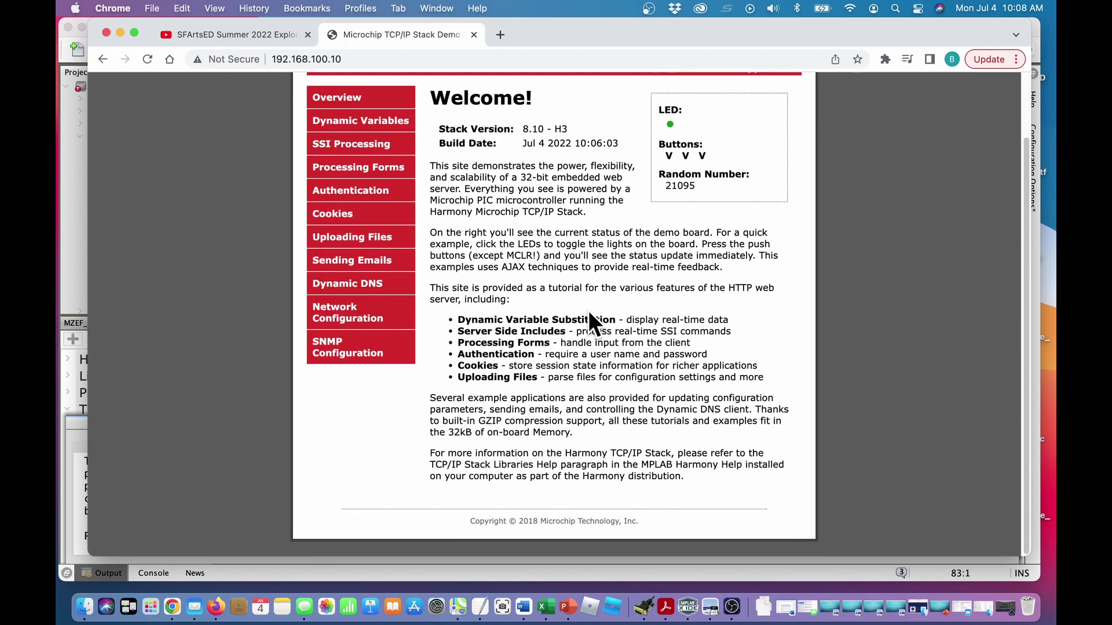
scroll(593, 321, up, 2)
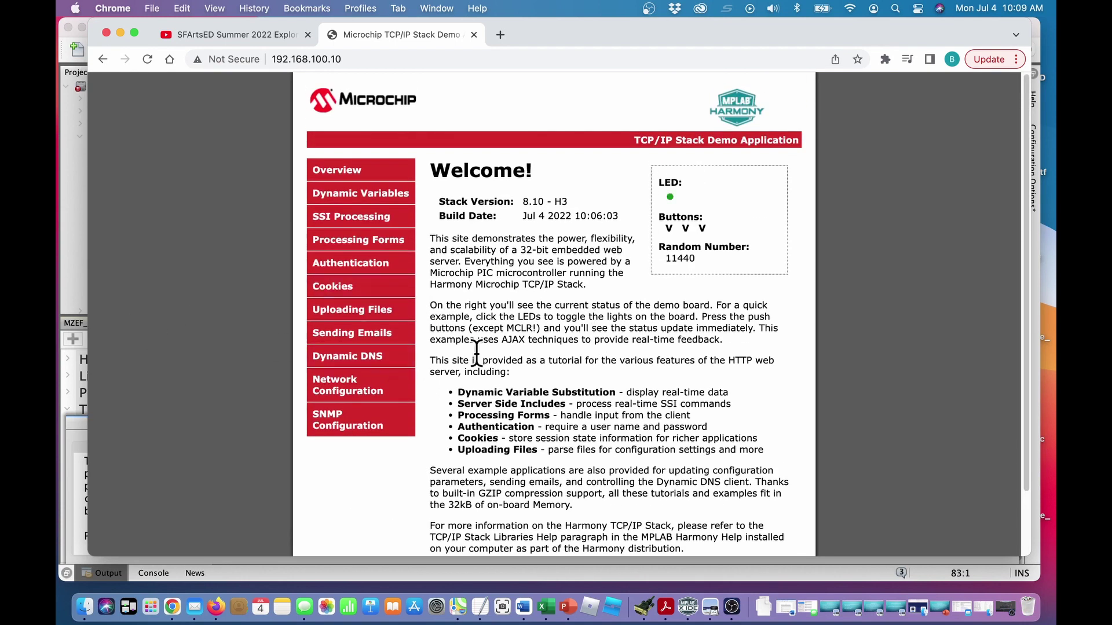